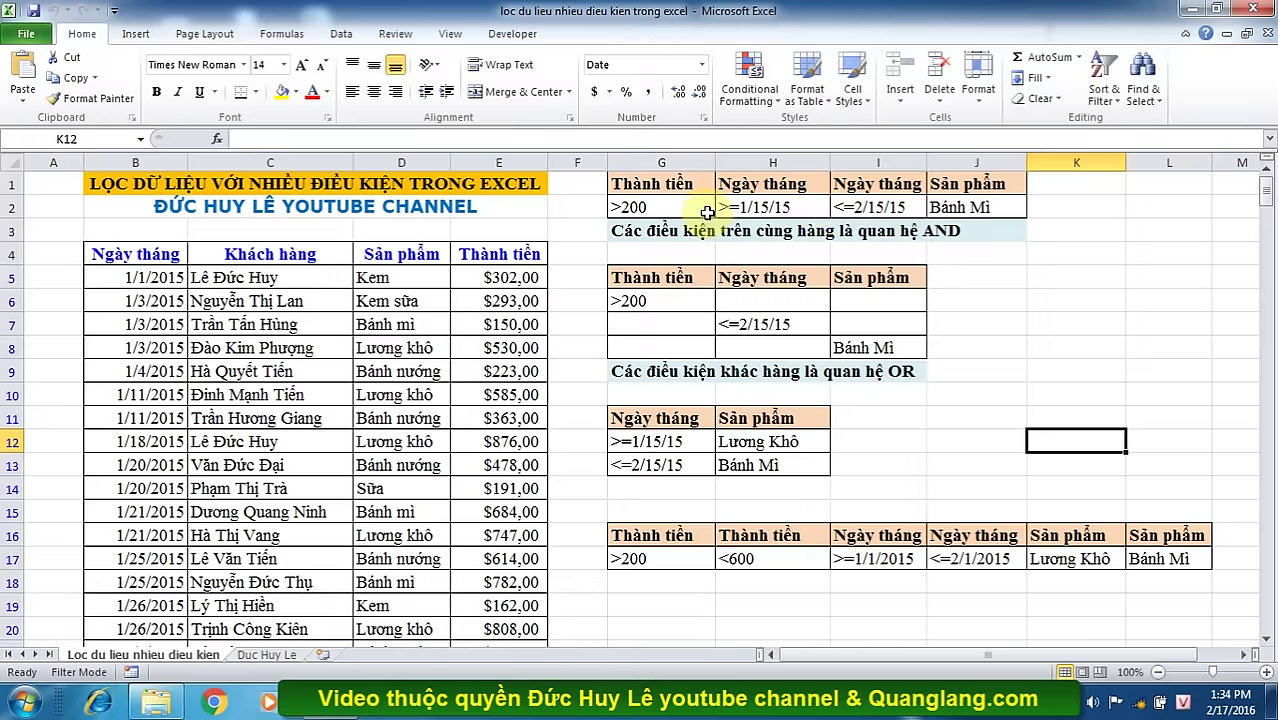
- Open Data > Advanced and select the sales table $B$4:$E$28 as the list range
left_click(343, 36)
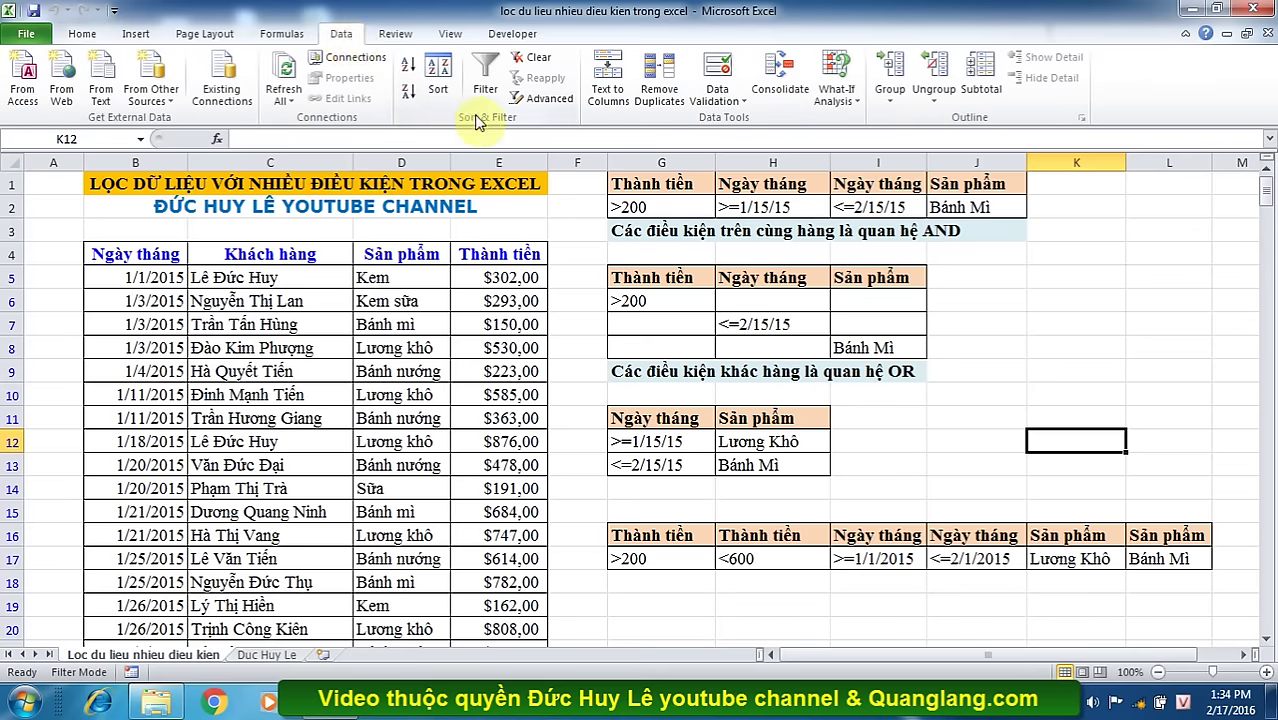
left_click(547, 104)
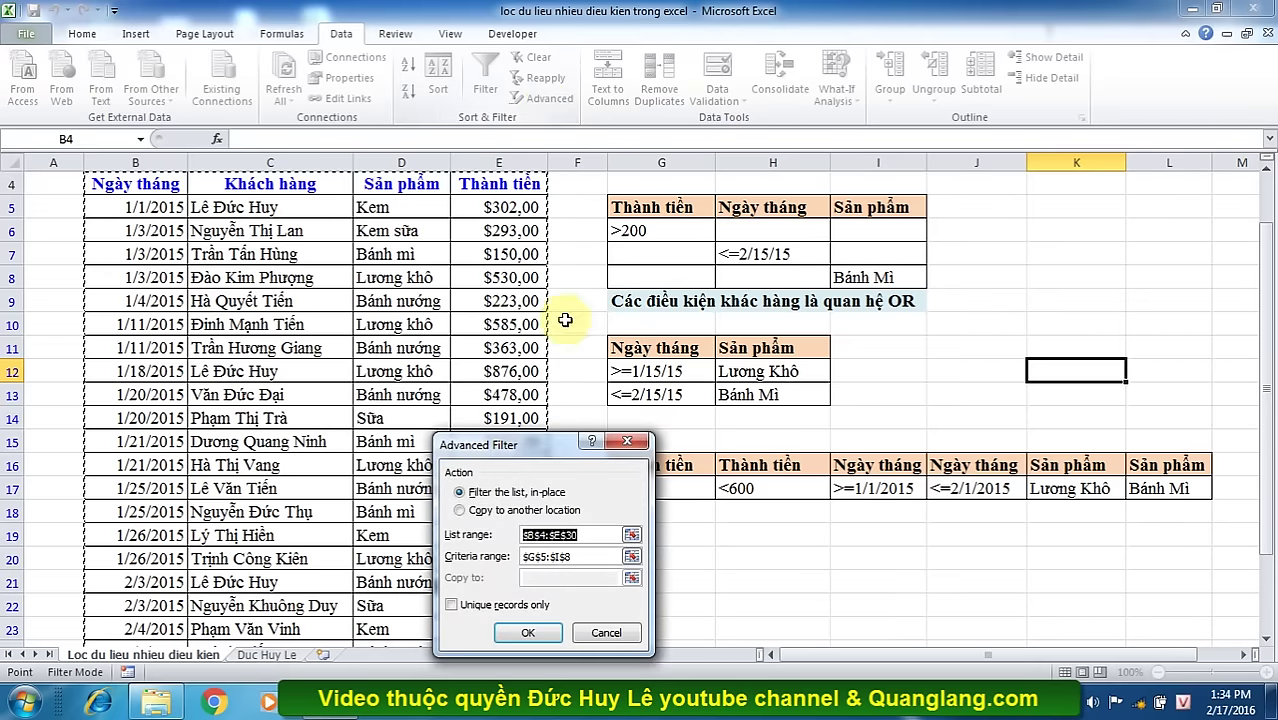
left_click_drag(575, 444, 590, 251)
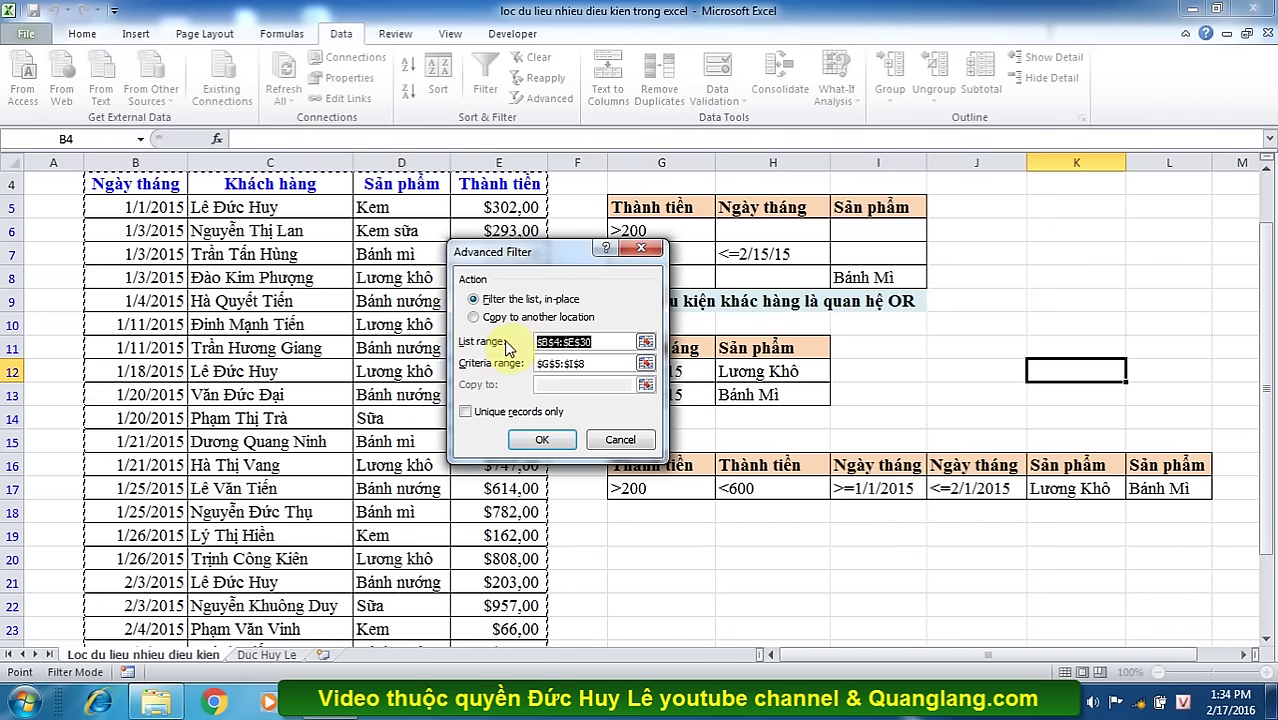
left_click(643, 344)
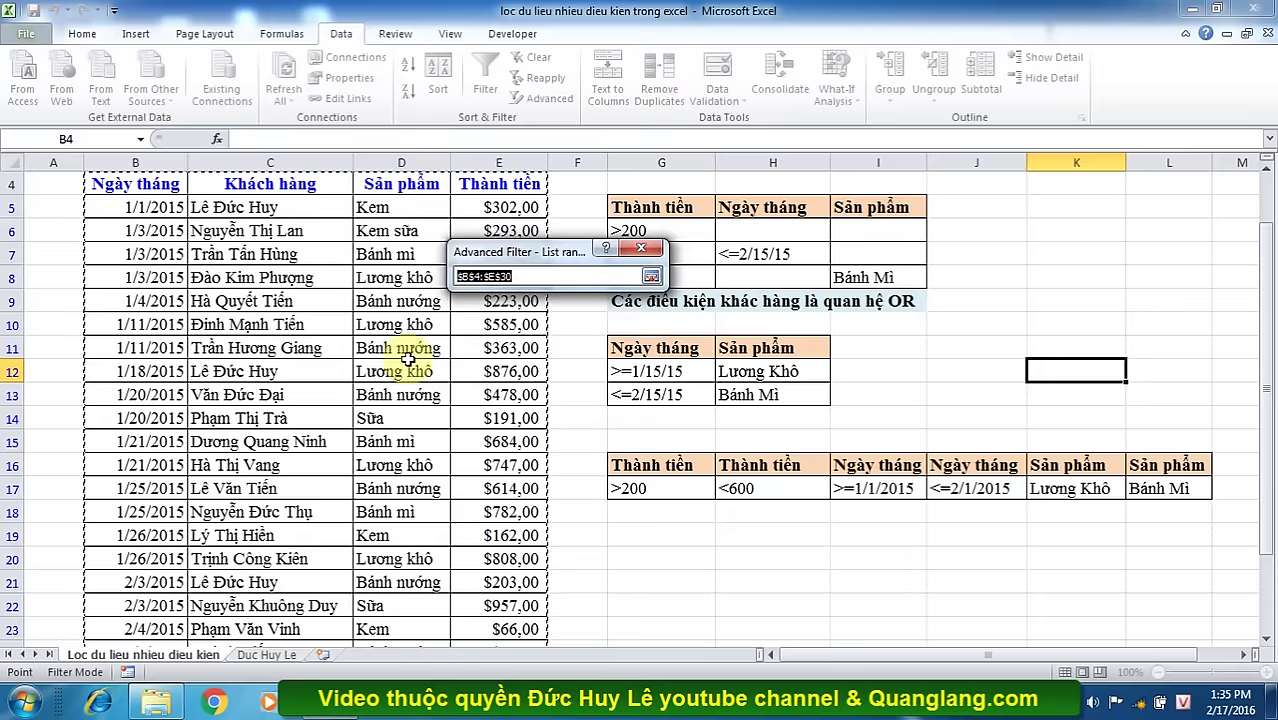
scroll(185, 262, "up", 1)
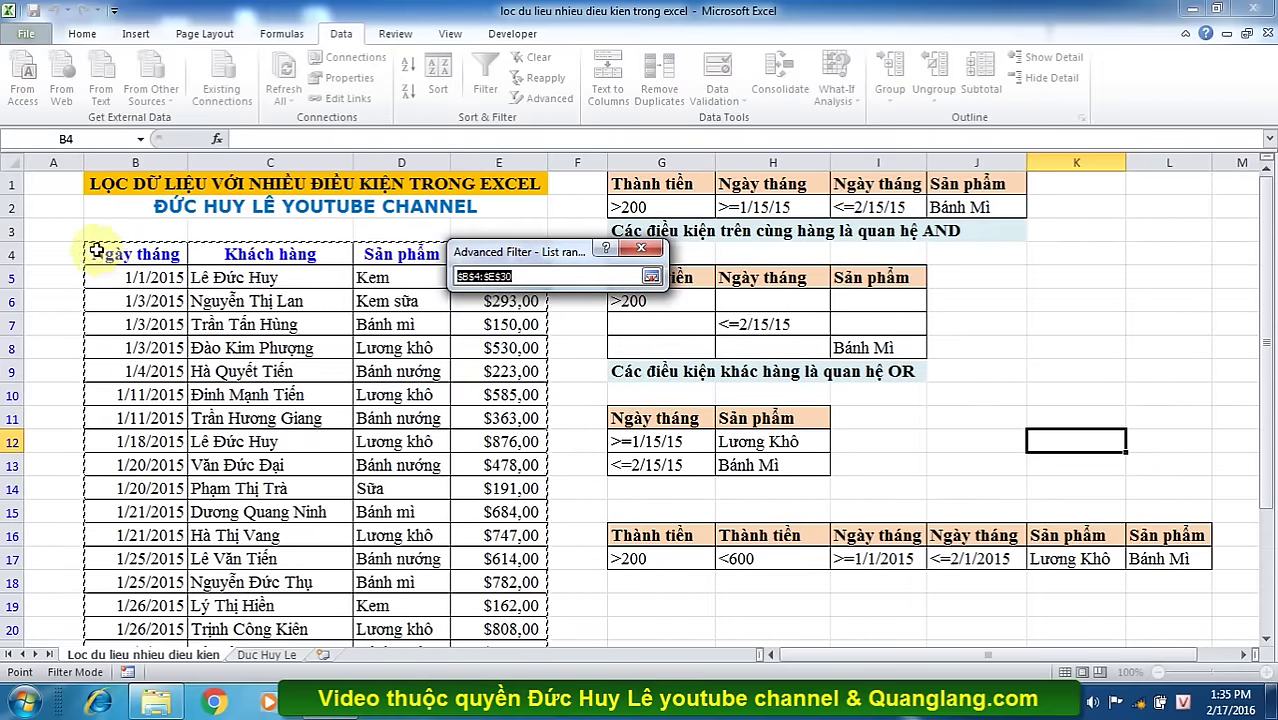
mouse_move(95, 254)
left_mouse_down()
mouse_move(500, 670)
mouse_move(515, 548)
left_mouse_up()
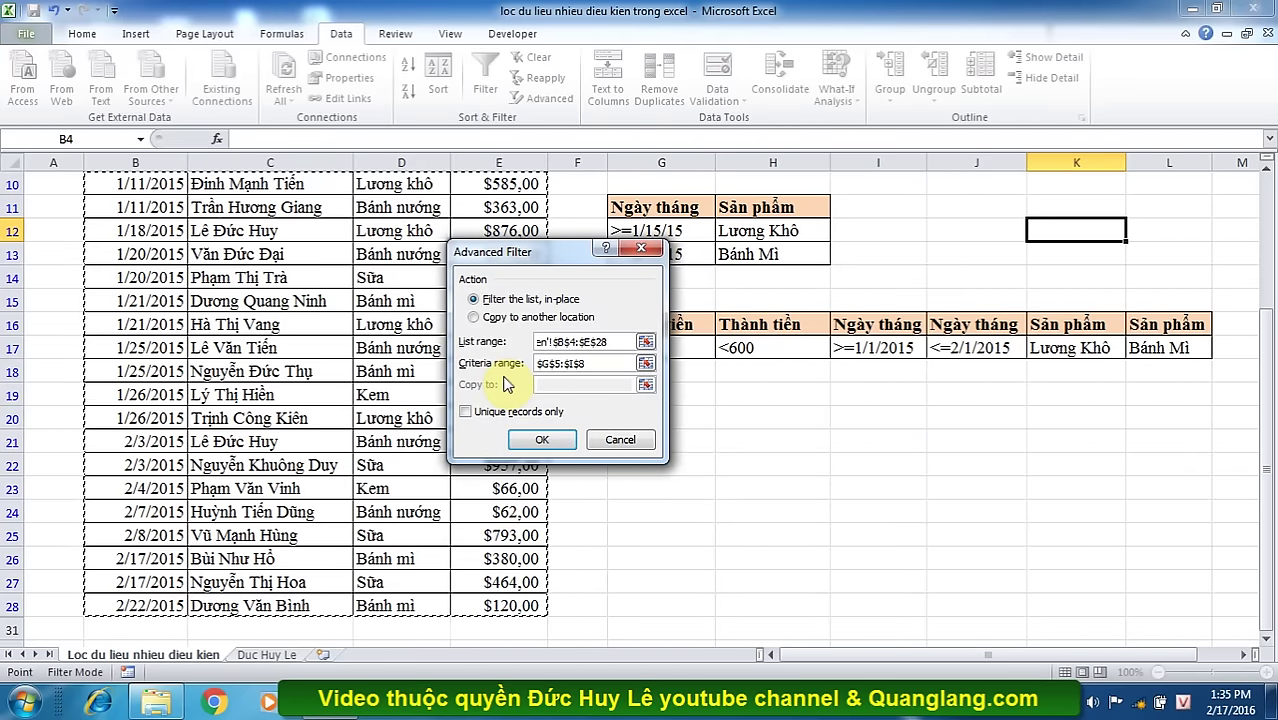
scroll(1130, 440, "up", 3)
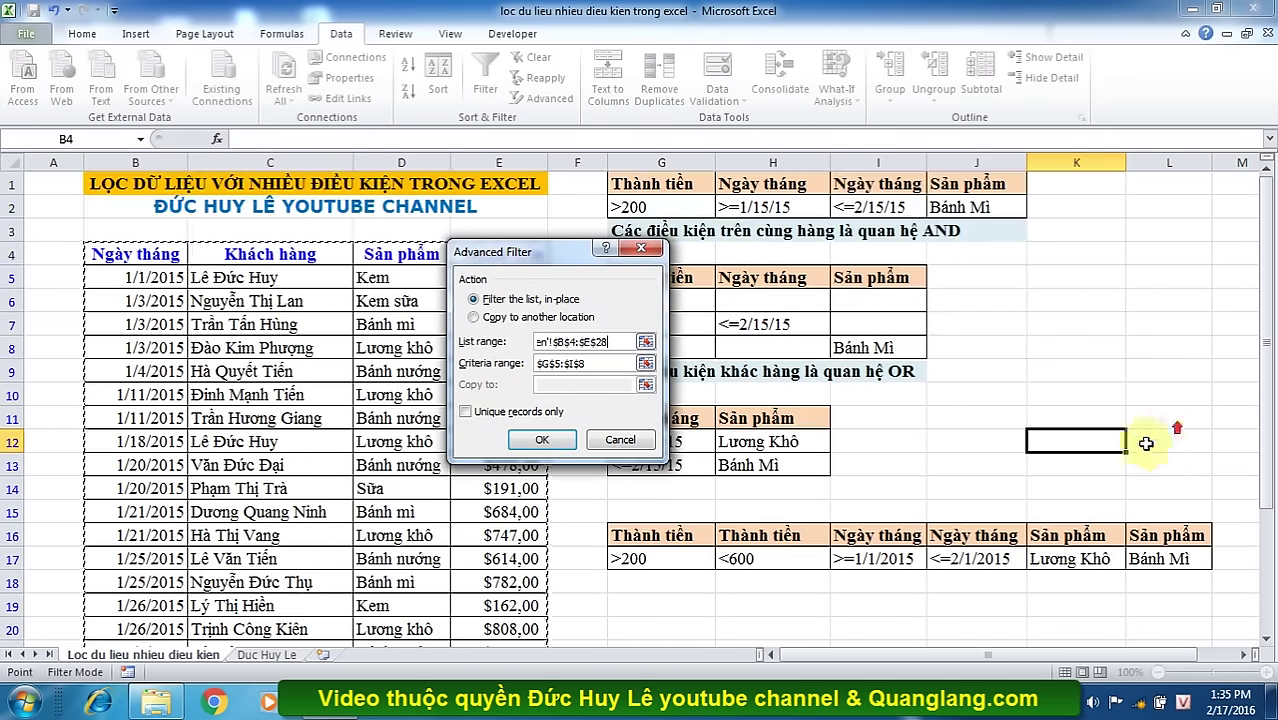
- Use G1:J2 as the criteria range and filter in place, leaving two Bánh mì sales
left_click_drag(541, 252, 391, 239)
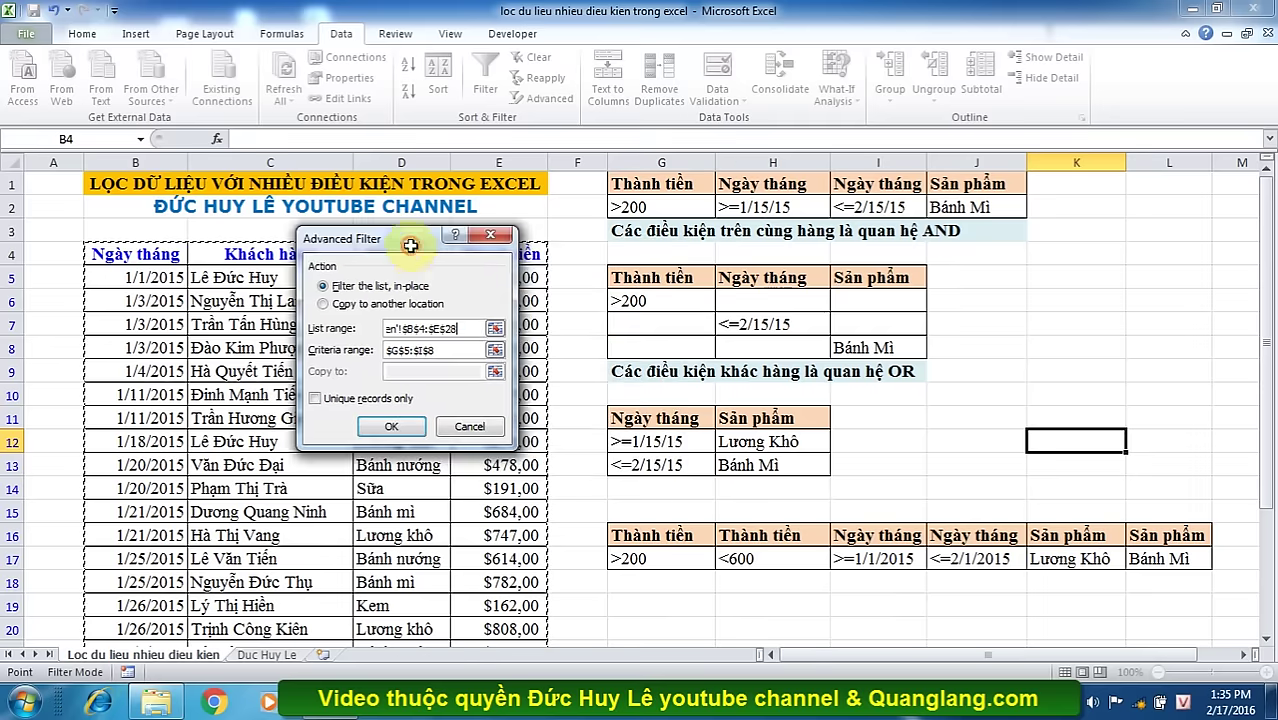
left_click(495, 352)
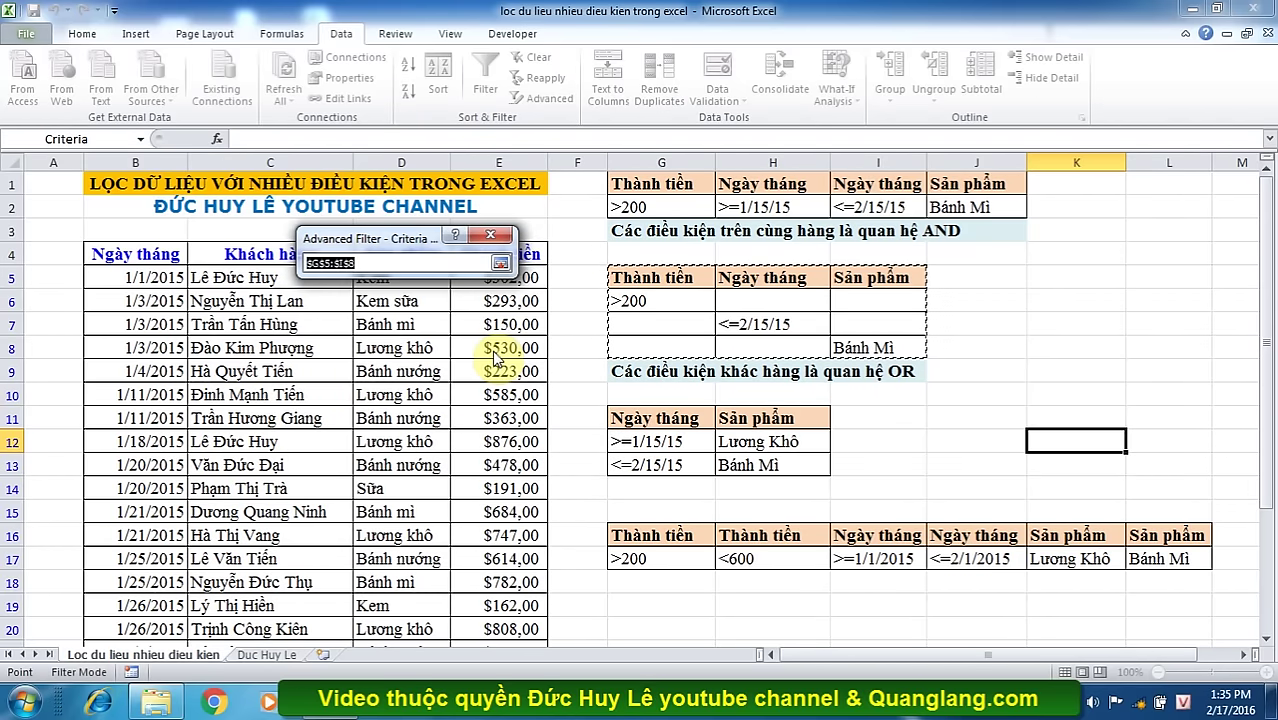
left_click_drag(619, 184, 984, 207)
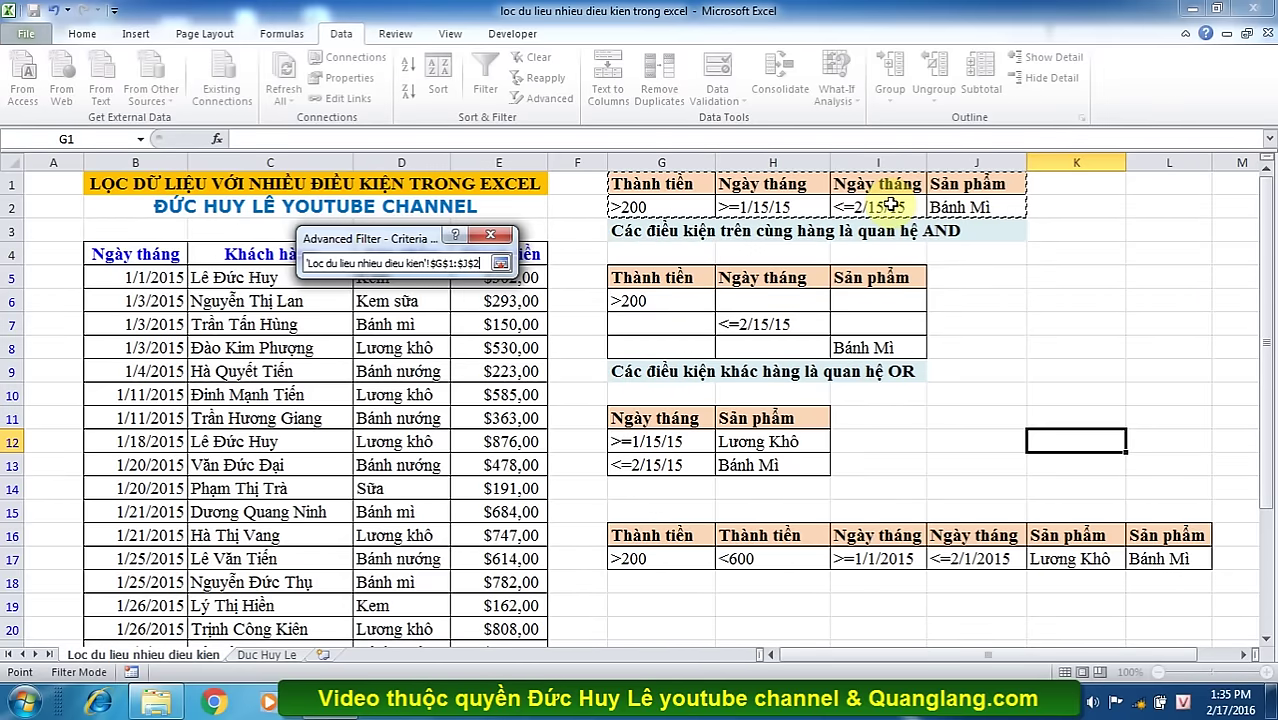
key("Return")
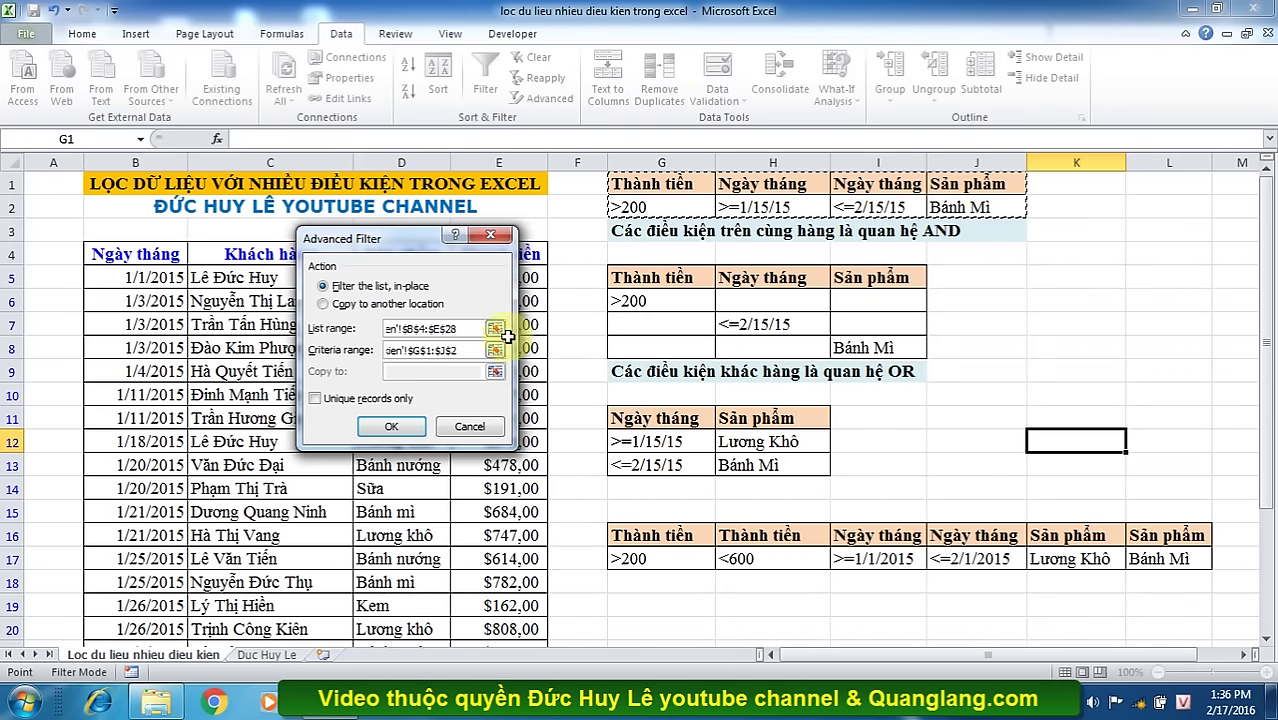
left_click(405, 425)
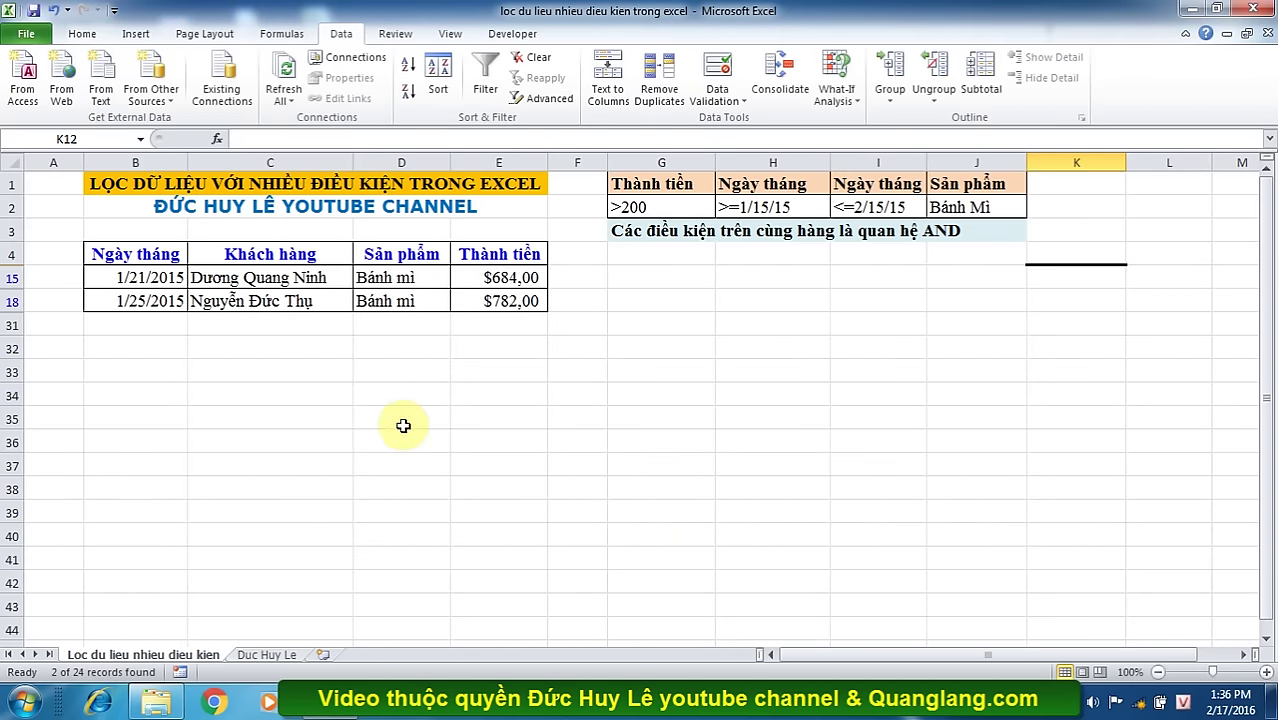
- Undo the AND filter from the Quick Access Toolbar and return to the top of the sheet
left_click(403, 425)
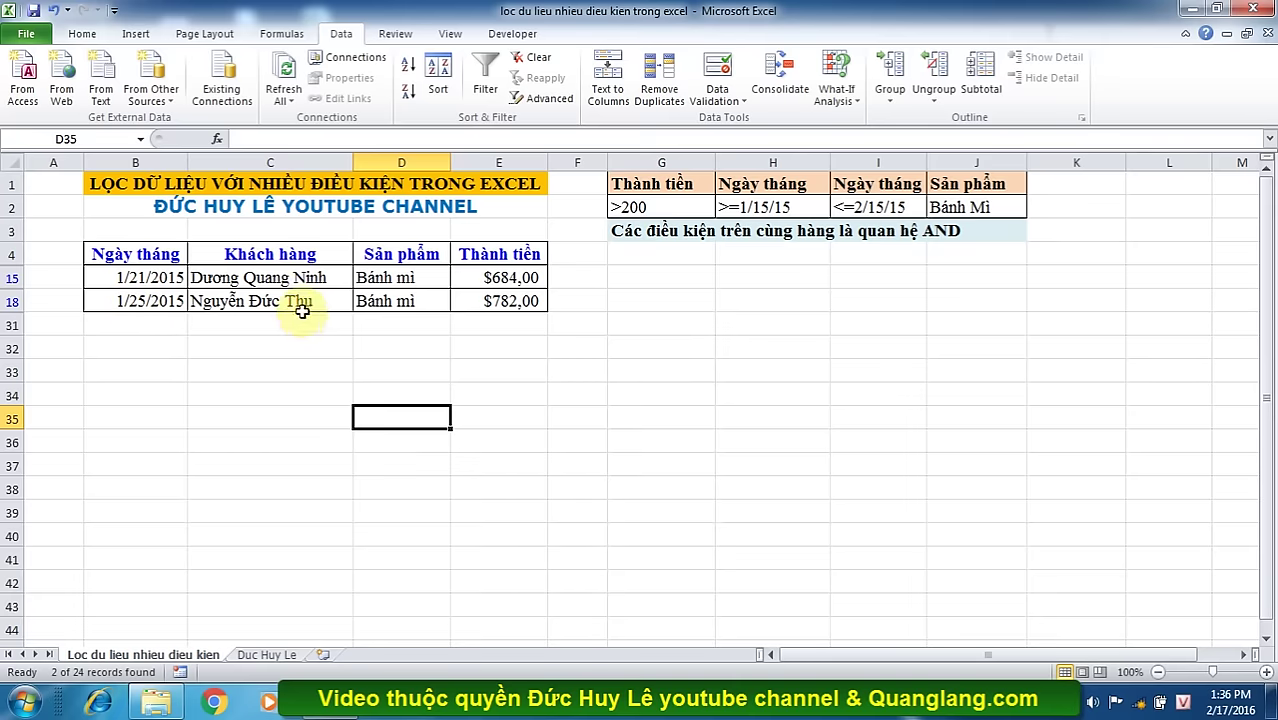
left_click(57, 10)
scroll(314, 343, "up", 1)
scroll(314, 343, "up", 2)
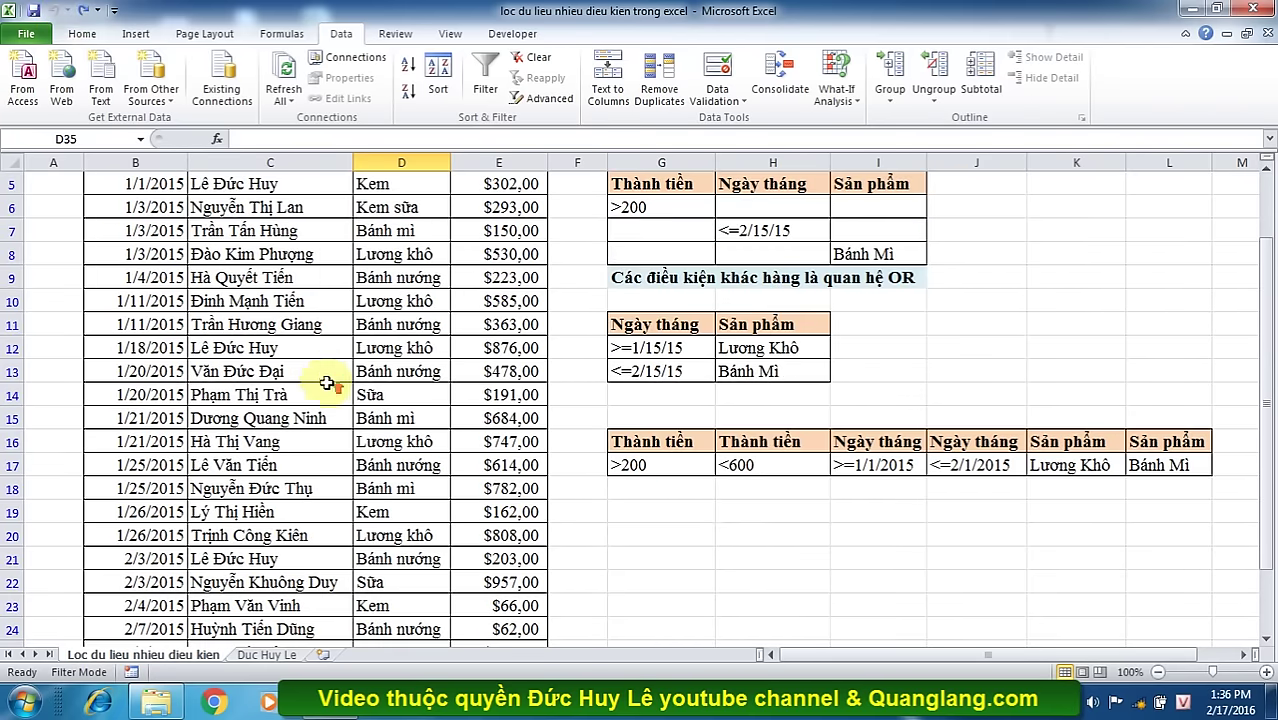
scroll(342, 400, "up", 2)
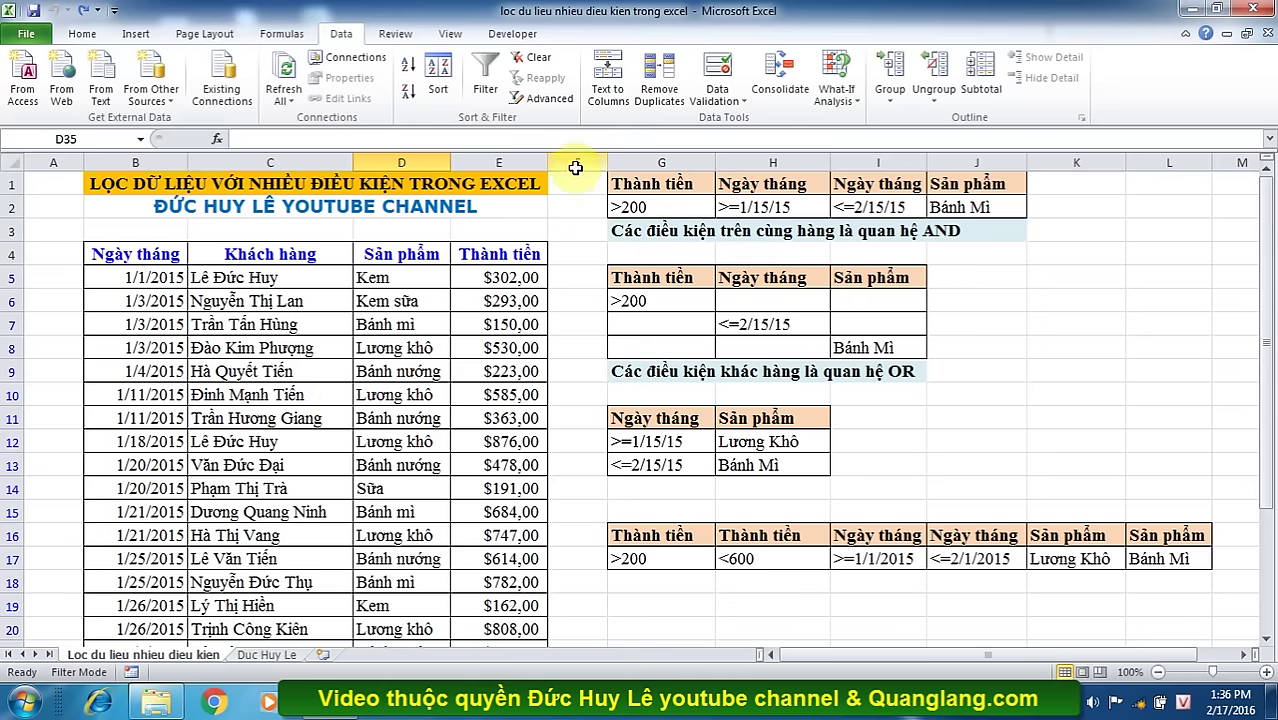
- Run Advanced Filter in place with the OR criteria range G5:I8, keeping 24 of 26 records
left_click(549, 100)
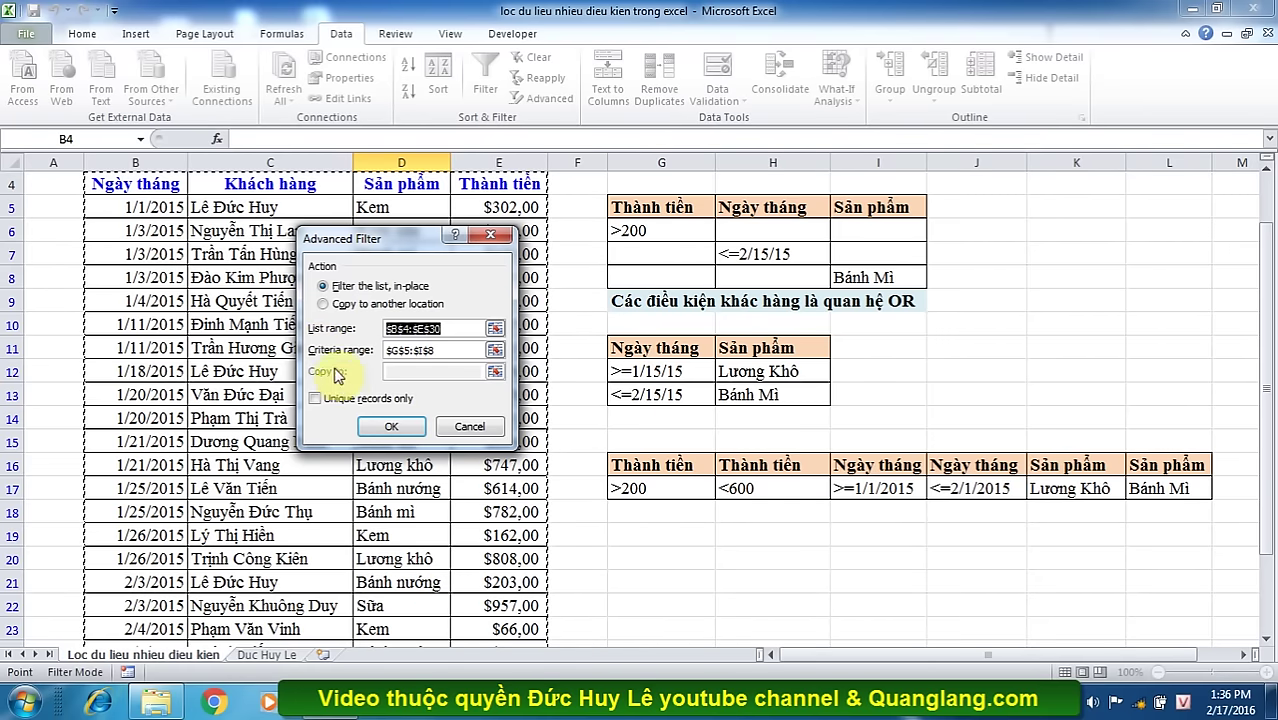
left_click(495, 349)
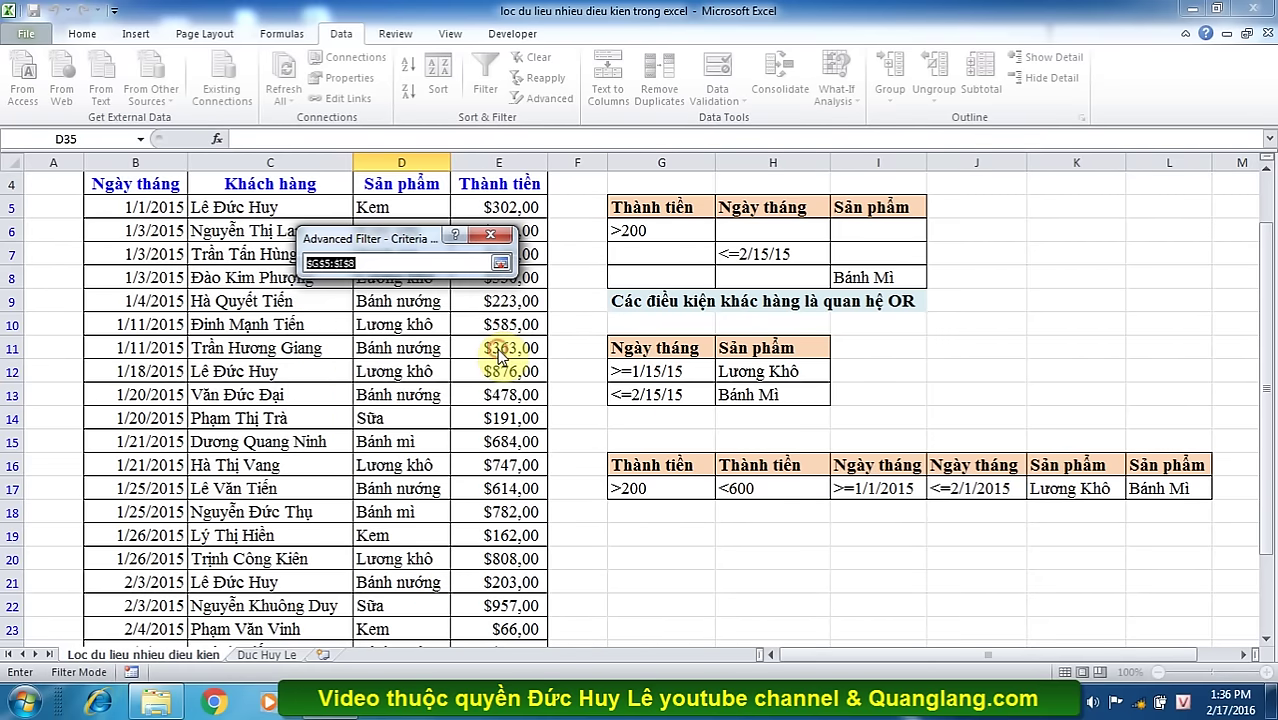
left_click(636, 206)
left_click_drag(636, 206, 878, 280)
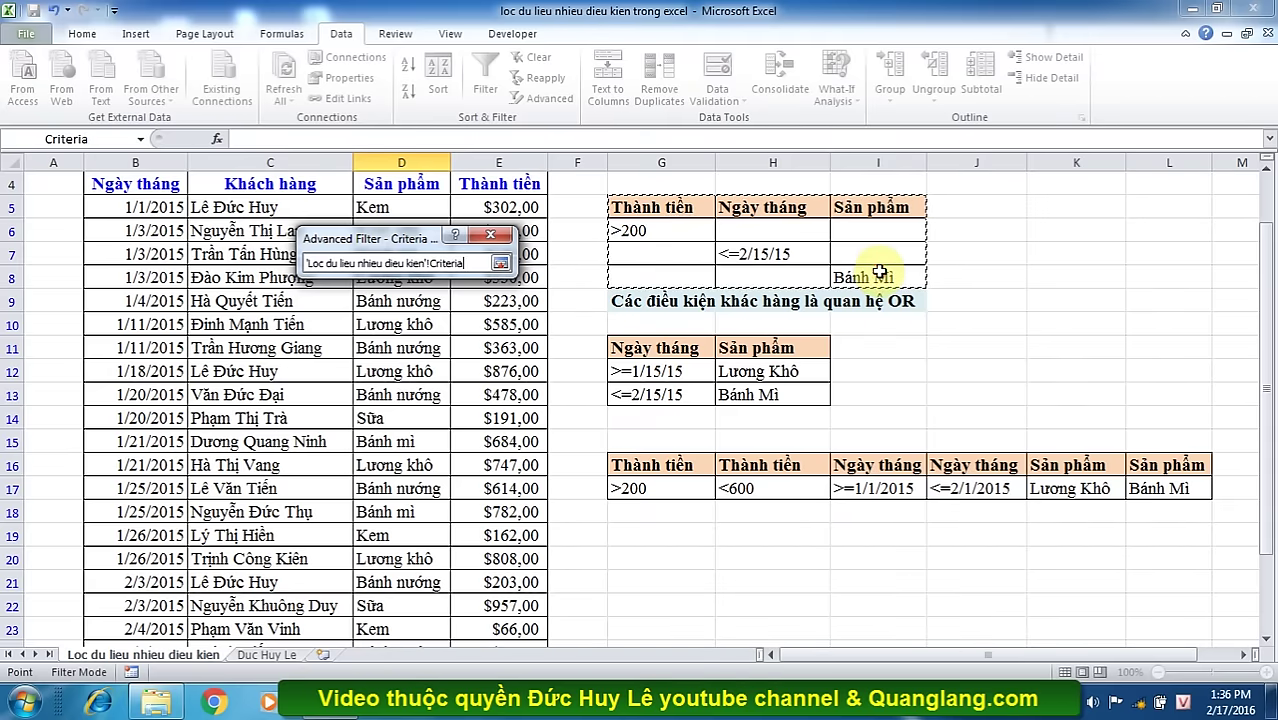
scroll(876, 280, "up", 1)
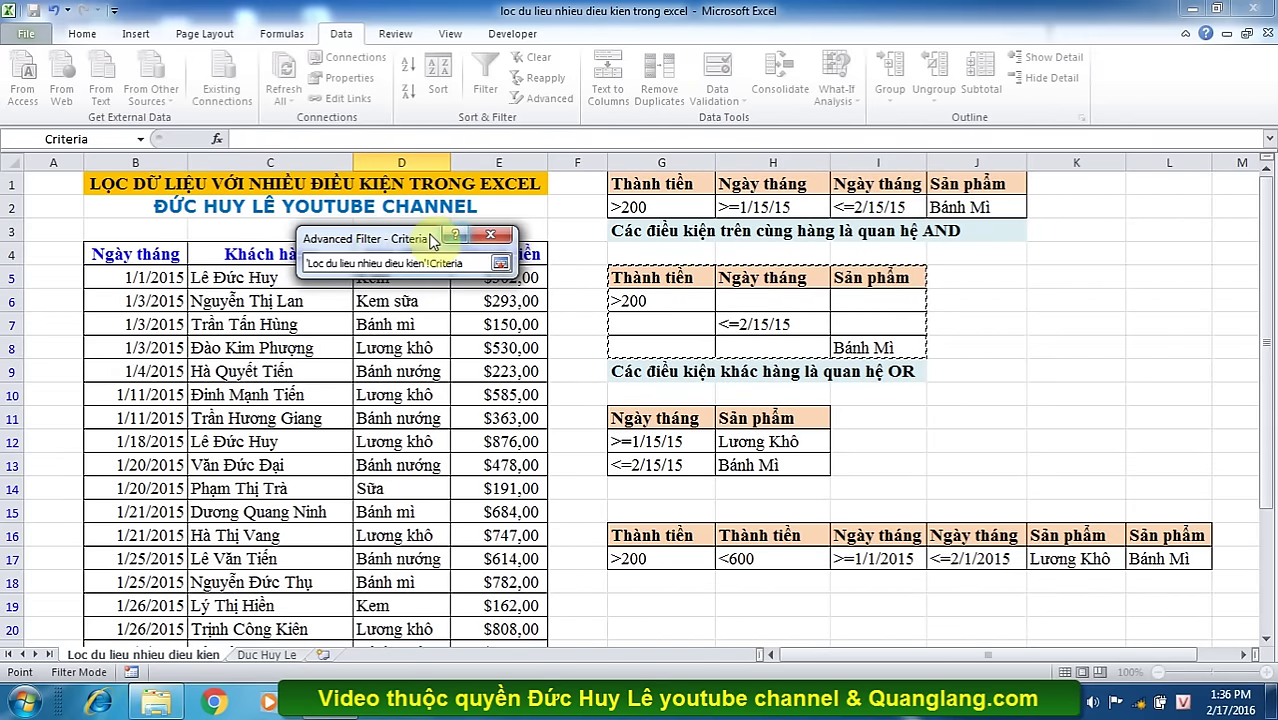
left_click_drag(419, 238, 446, 362)
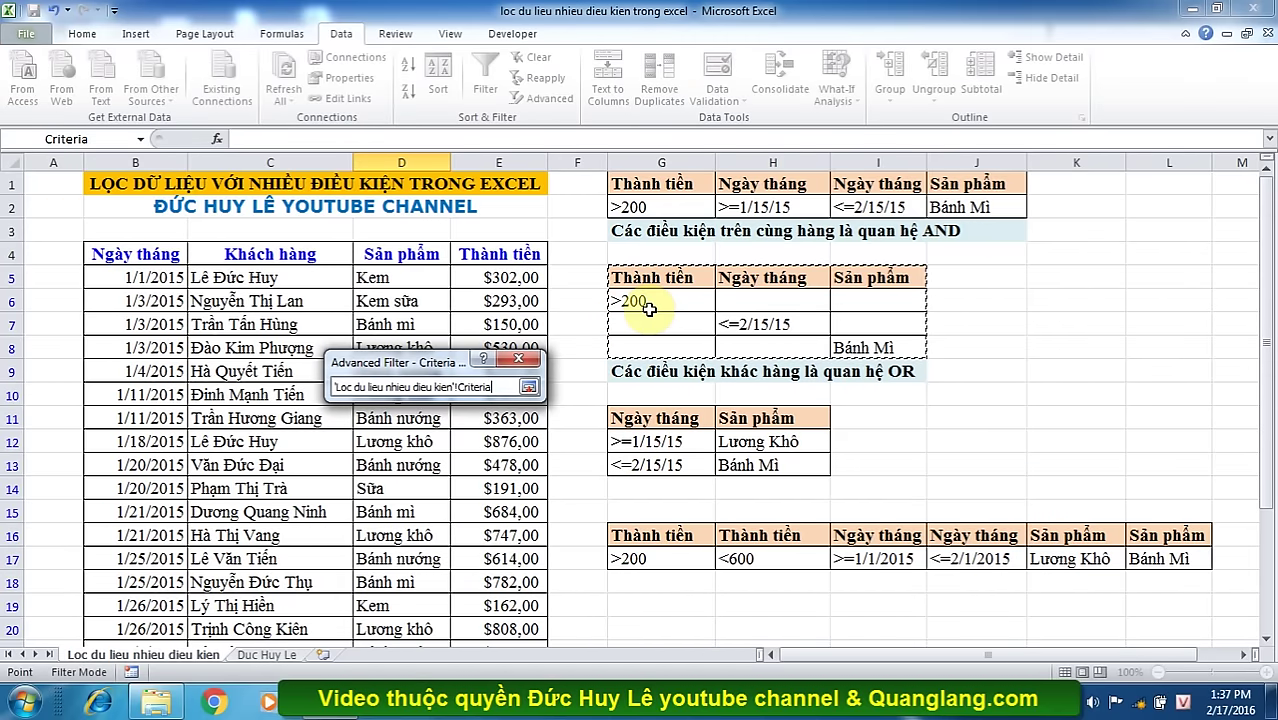
key("Return")
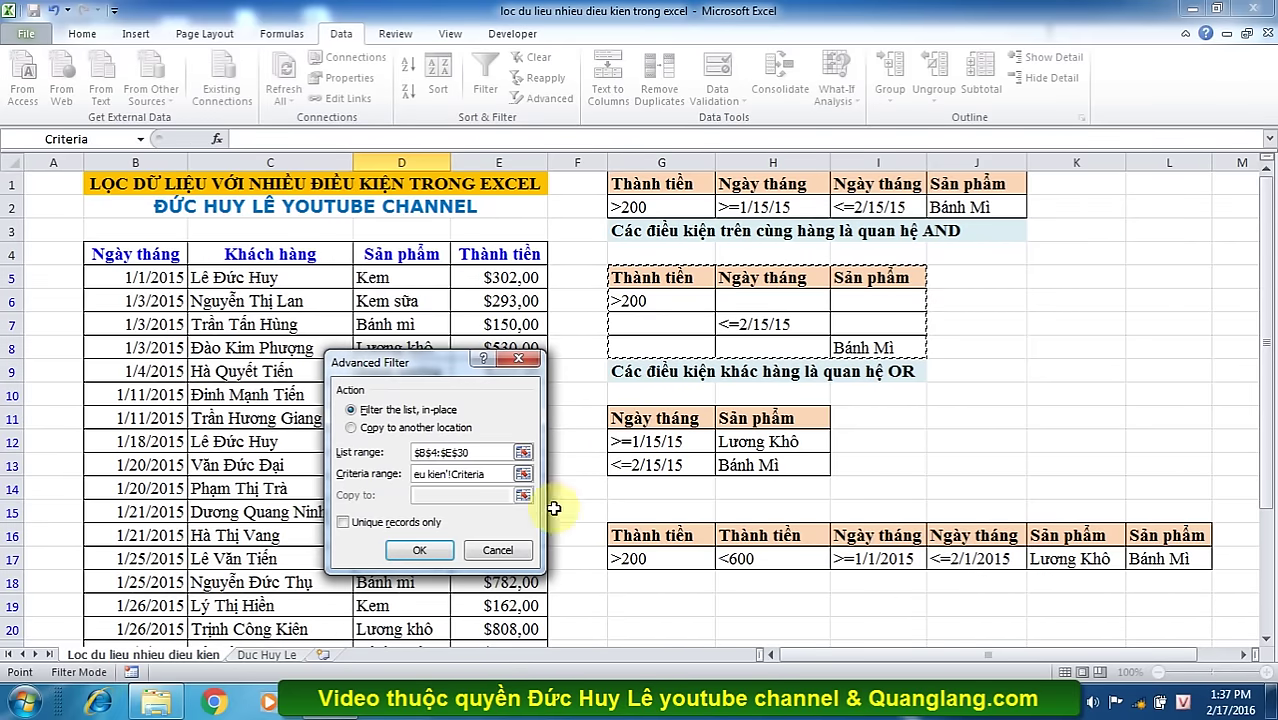
left_click(424, 552)
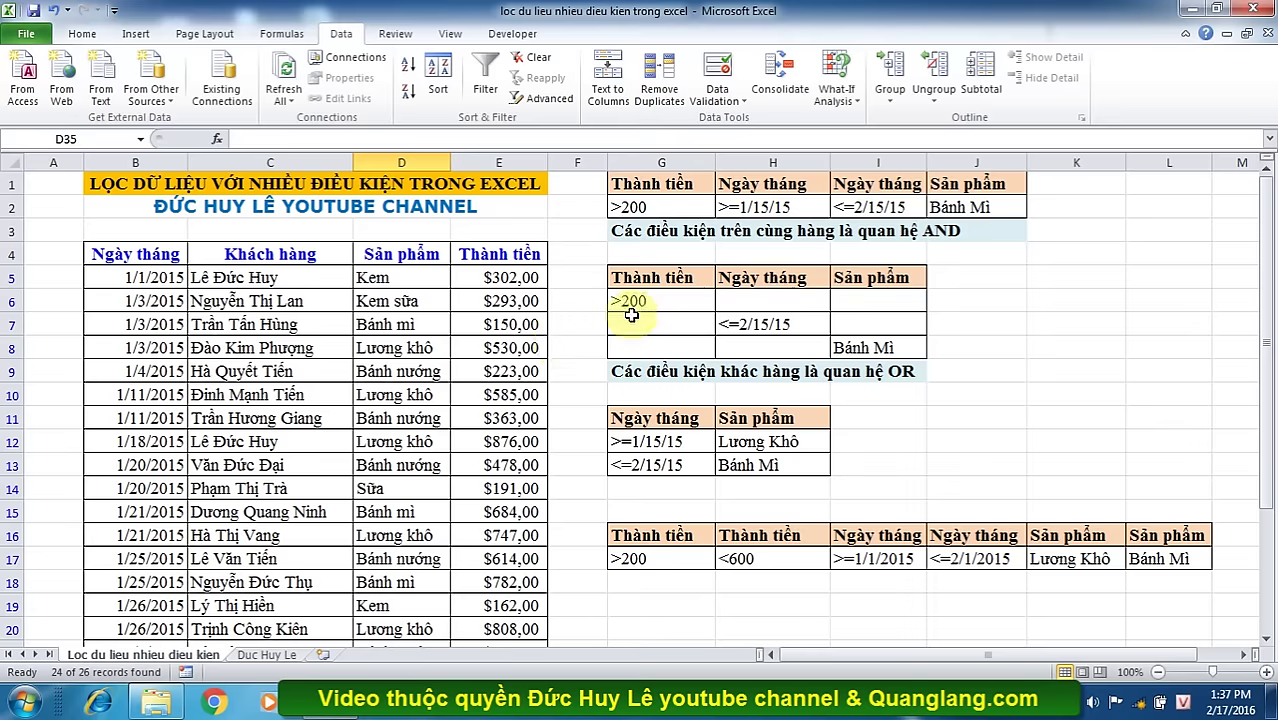
- Undo the 24-of-26 filter result and scroll back to the top of the sheet
scroll(505, 385, "down", 3)
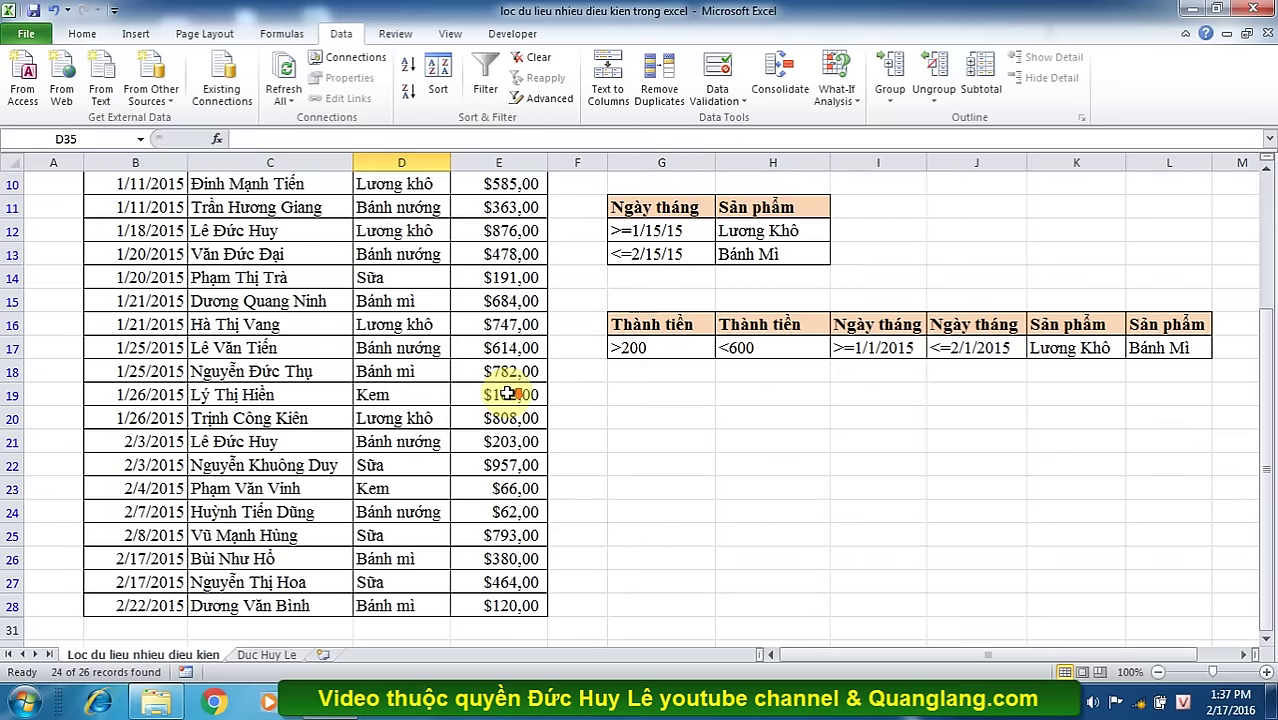
scroll(510, 395, "up", 2)
scroll(537, 287, "up", 1)
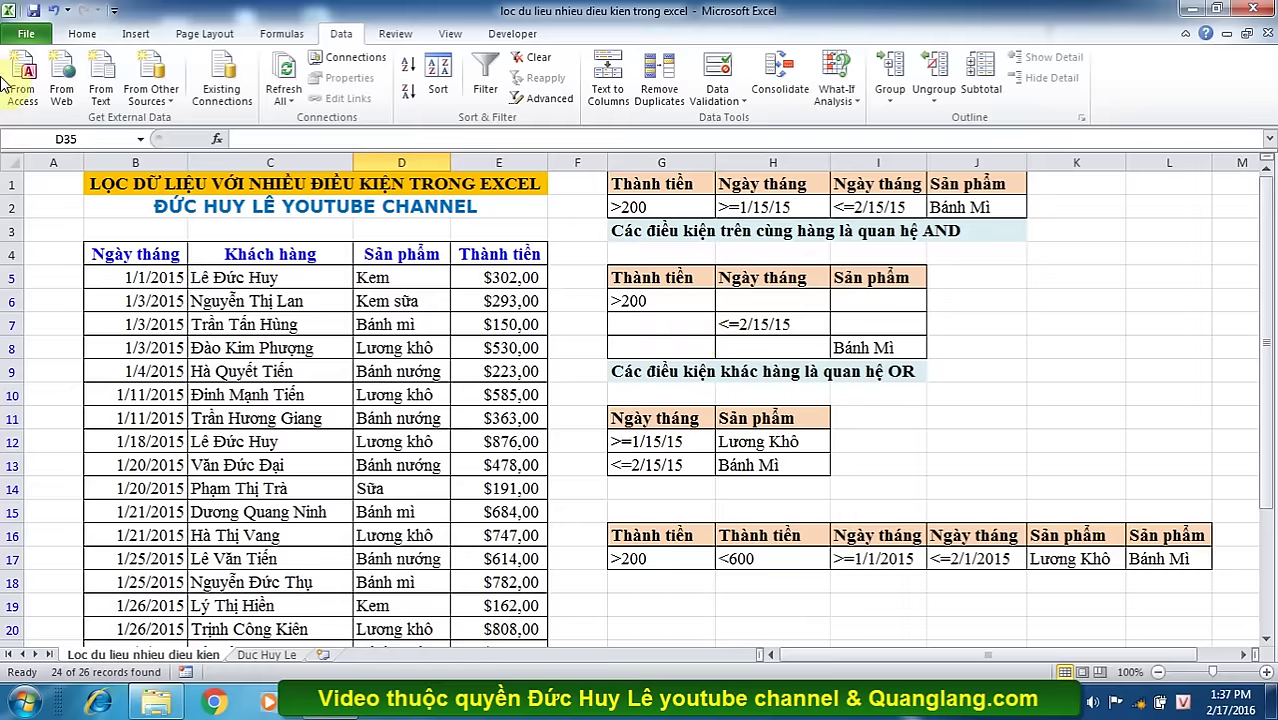
left_click(50, 12)
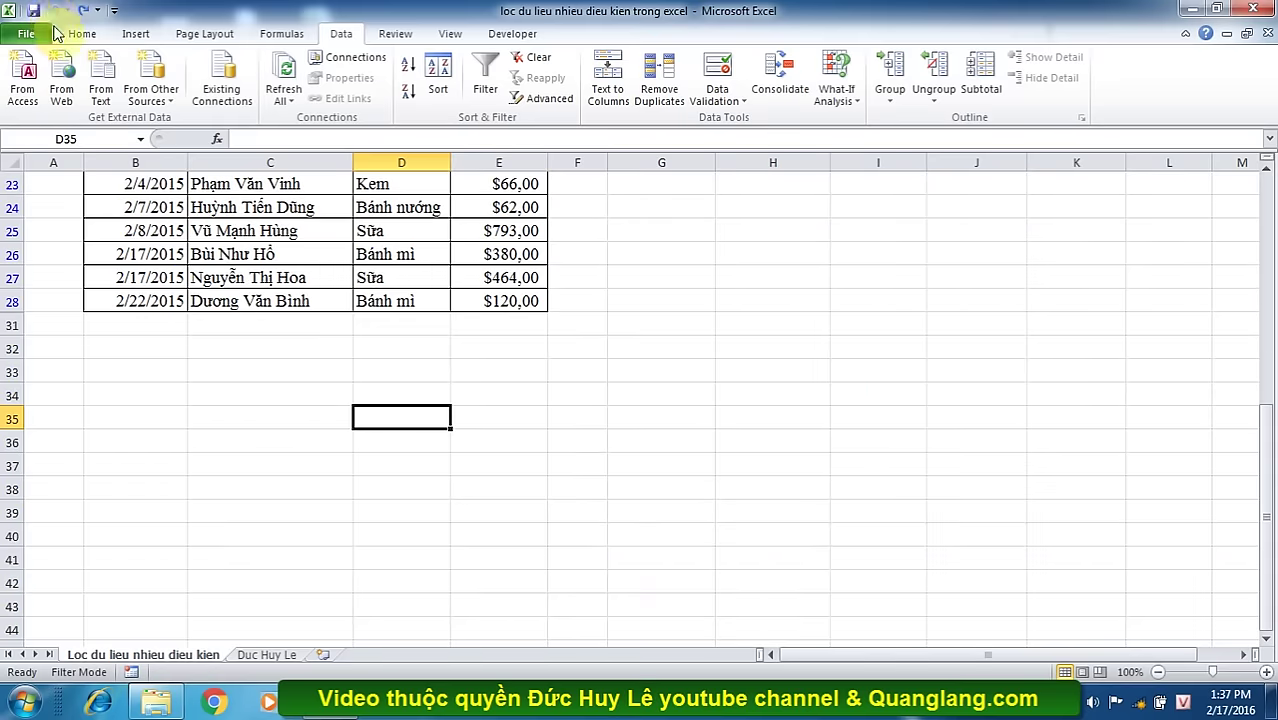
scroll(428, 490, "up", 5)
scroll(436, 508, "up", 3)
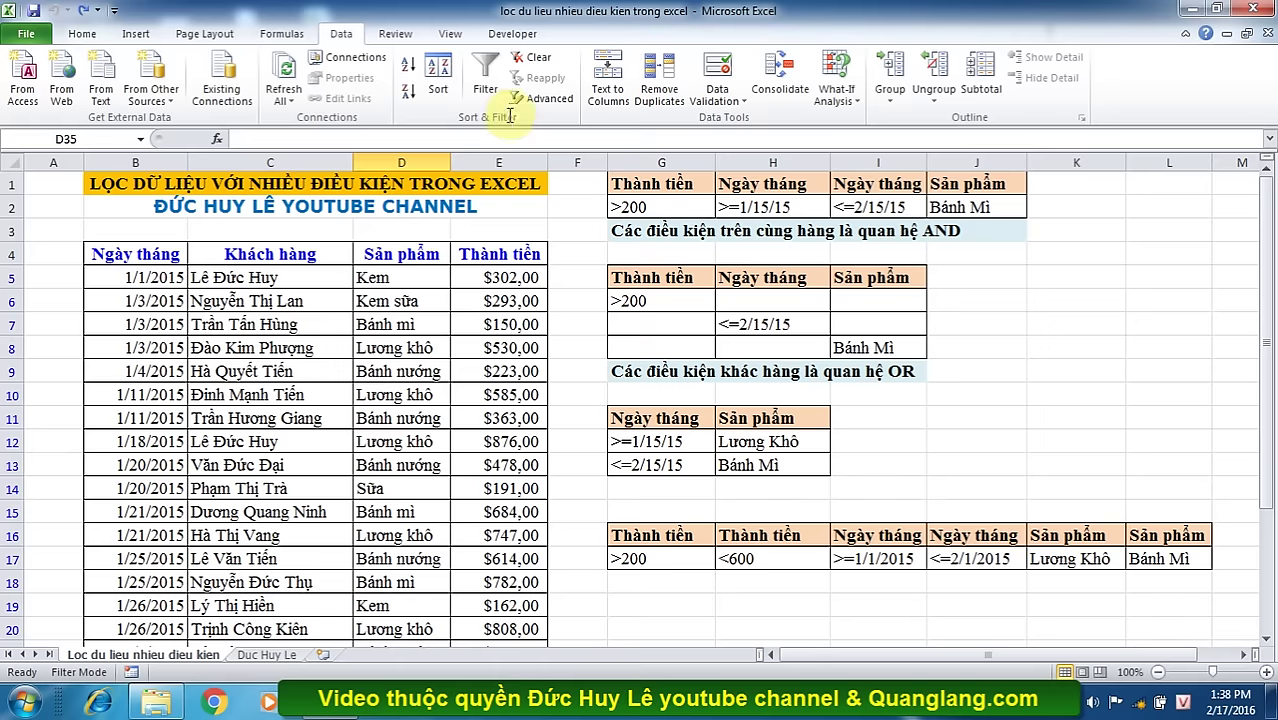
- Run Advanced Filter in place with criteria G11:H13, leaving 6 Bánh mì and Lương khô records
left_click(537, 100)
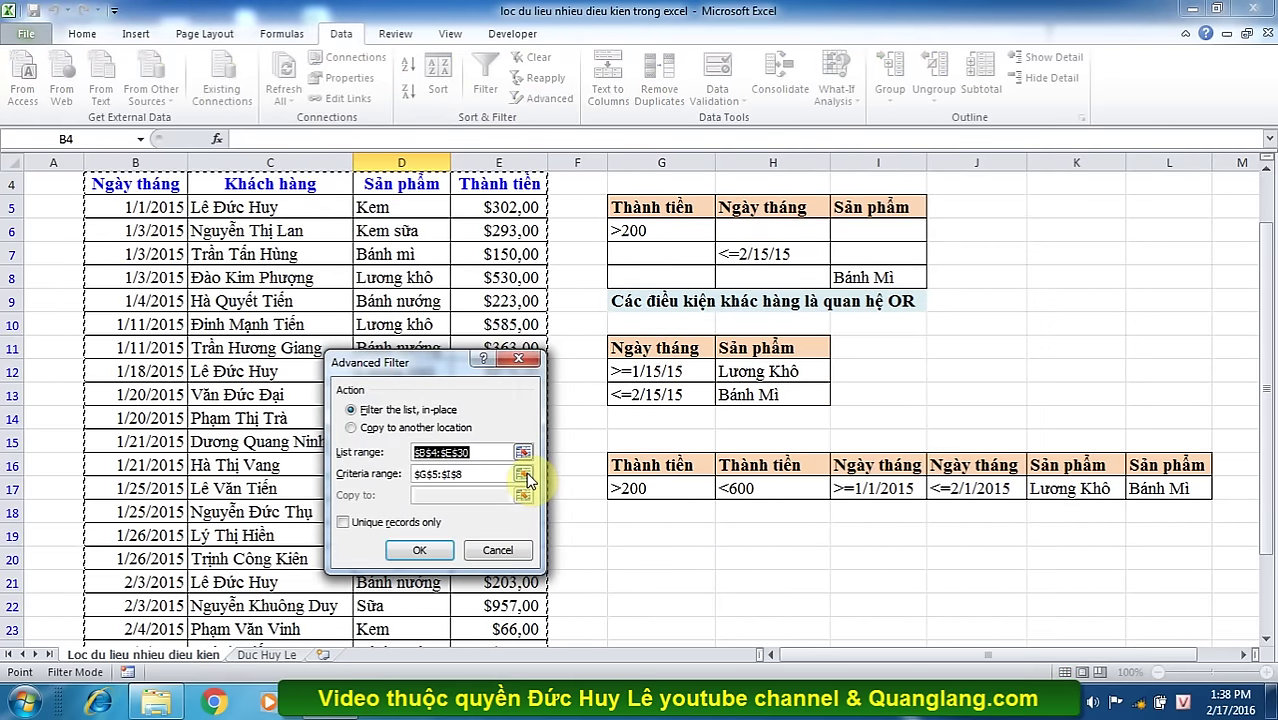
left_click(524, 474)
left_click(645, 348)
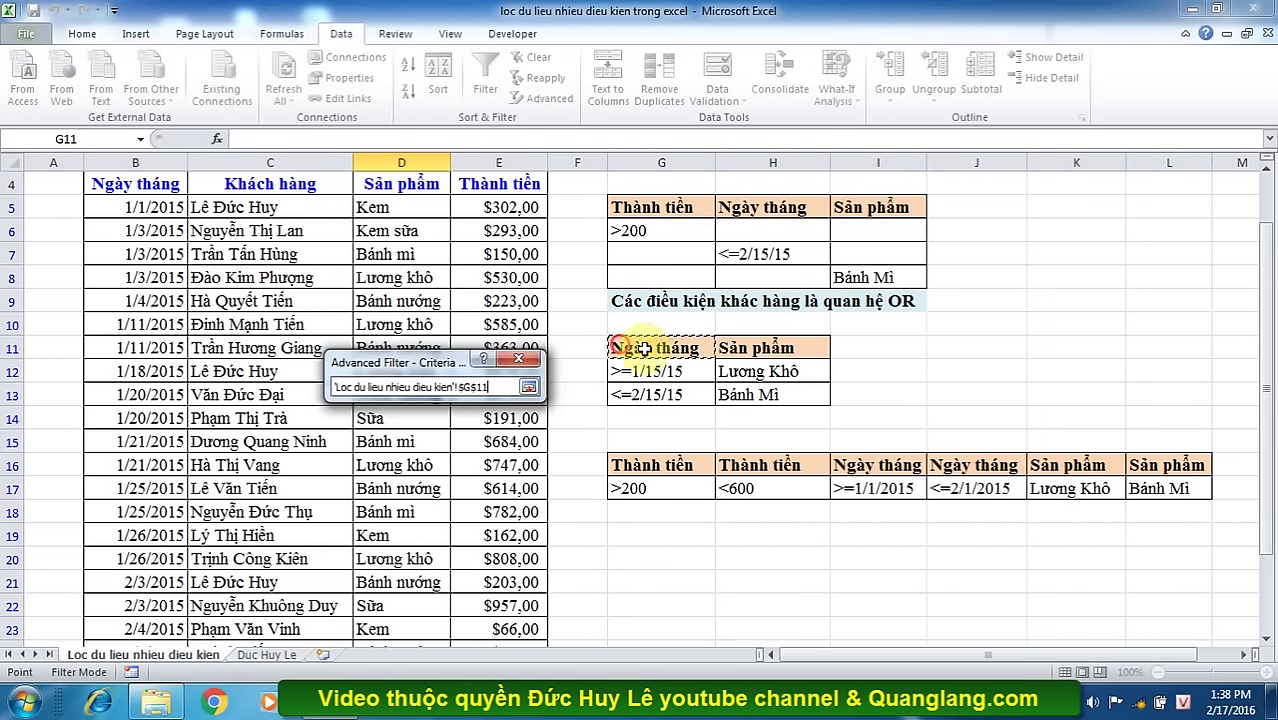
left_click_drag(645, 348, 775, 401)
key("Return")
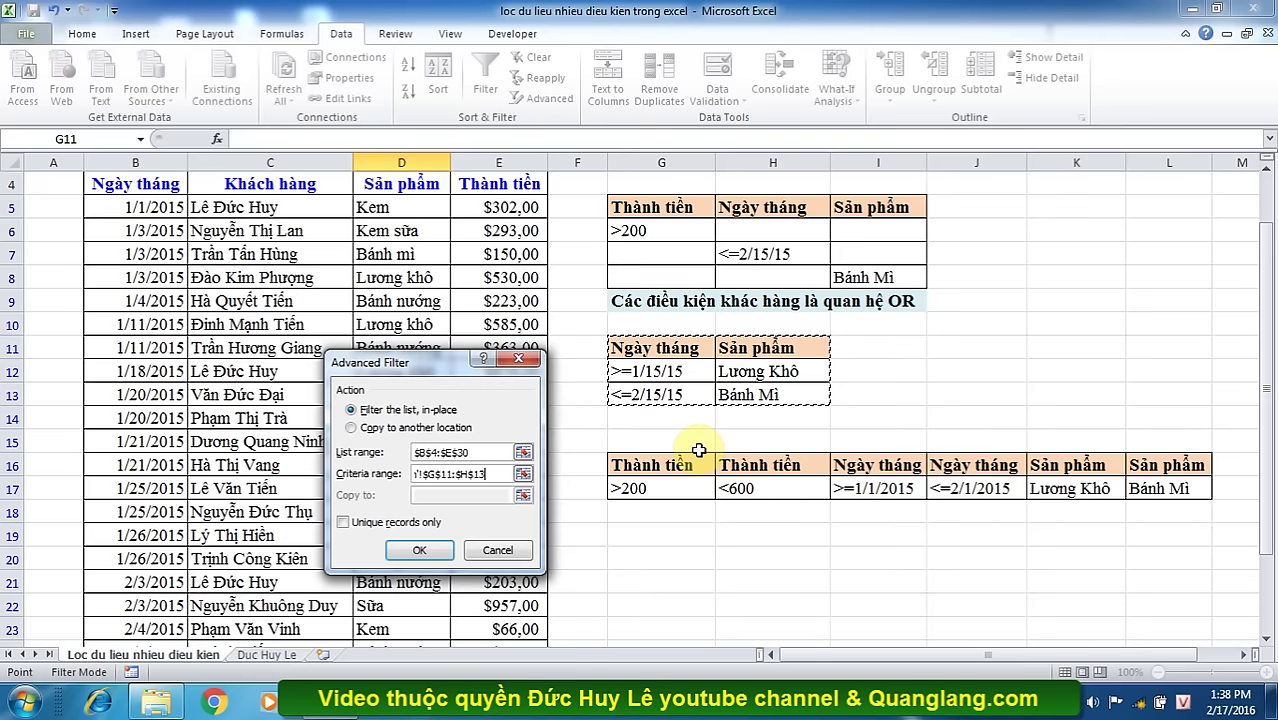
key("Return")
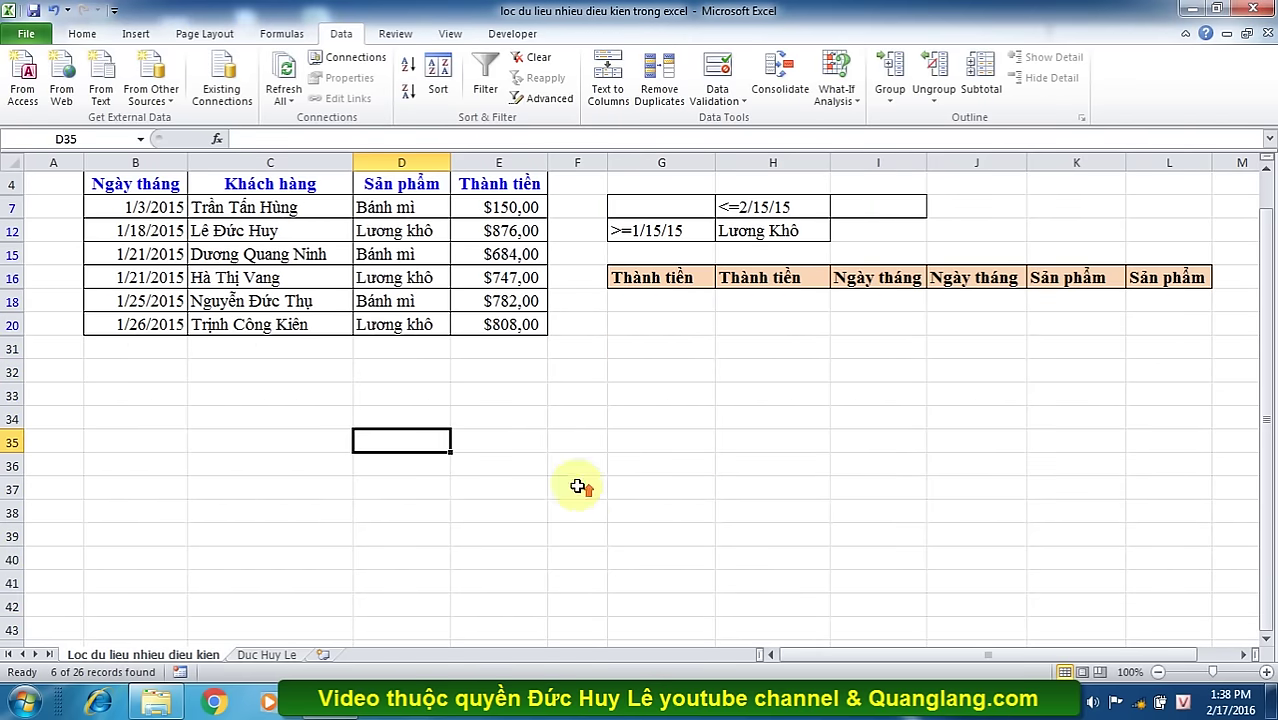
- Undo twice to clear the G11:H13 filter and show every sales row again
scroll(590, 505, "up", 1)
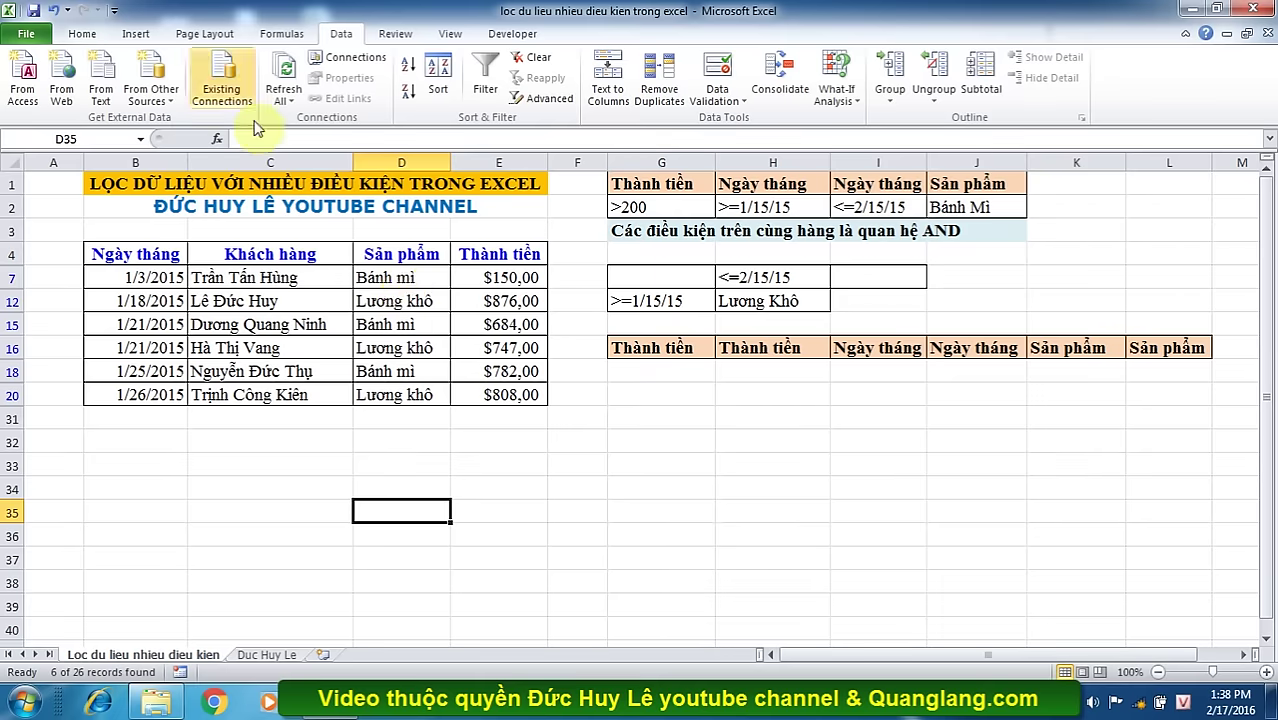
left_click(55, 11)
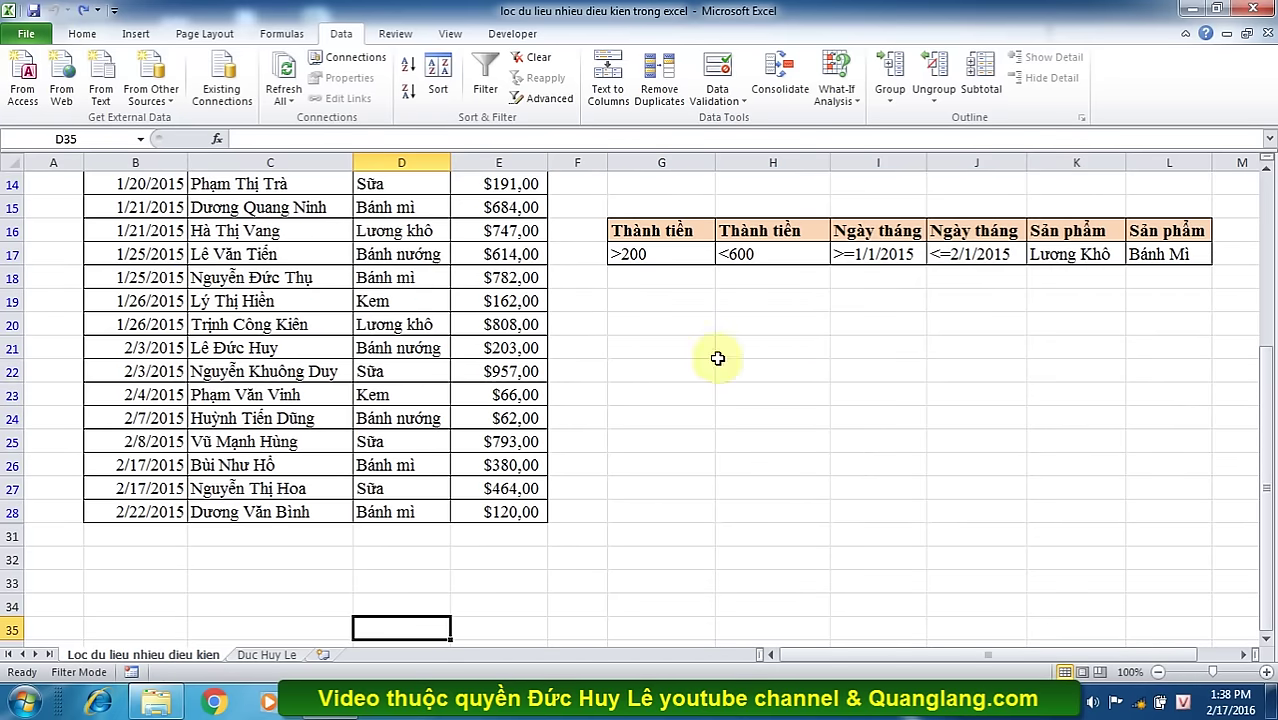
key("ctrl+z")
key("ctrl+z")
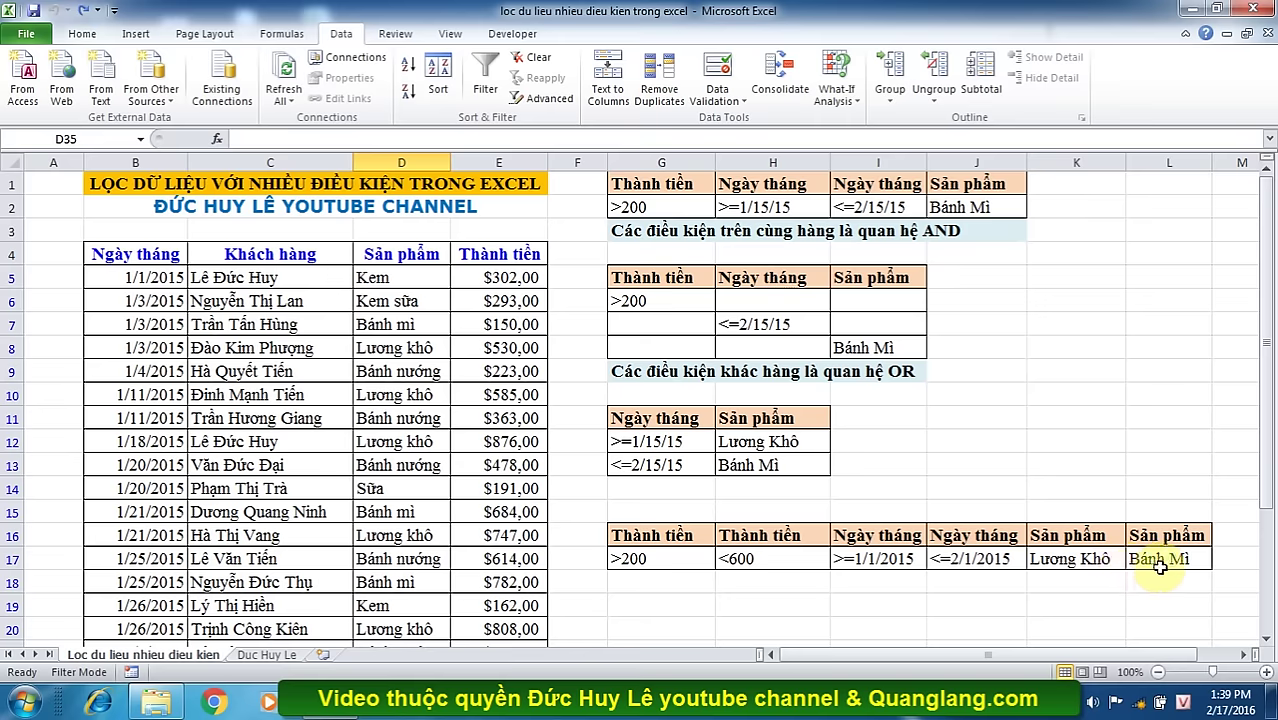
left_click(552, 100)
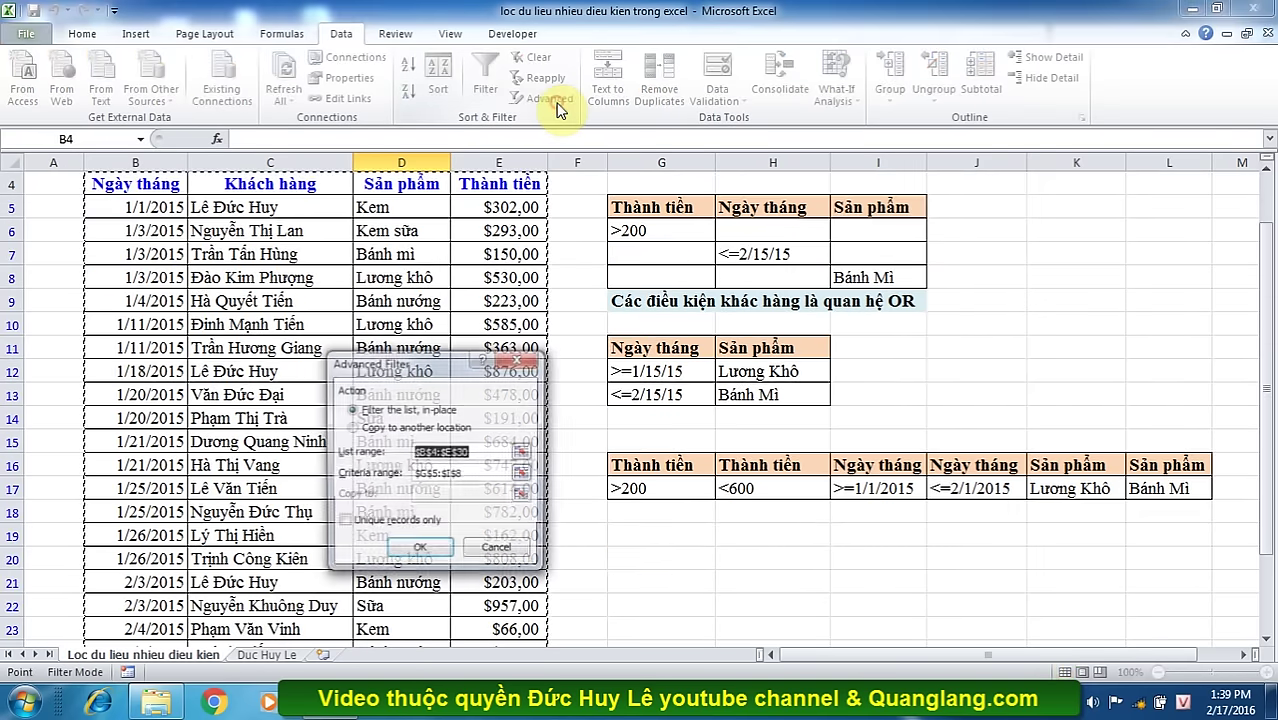
left_click(524, 474)
left_click_drag(620, 466, 1160, 490)
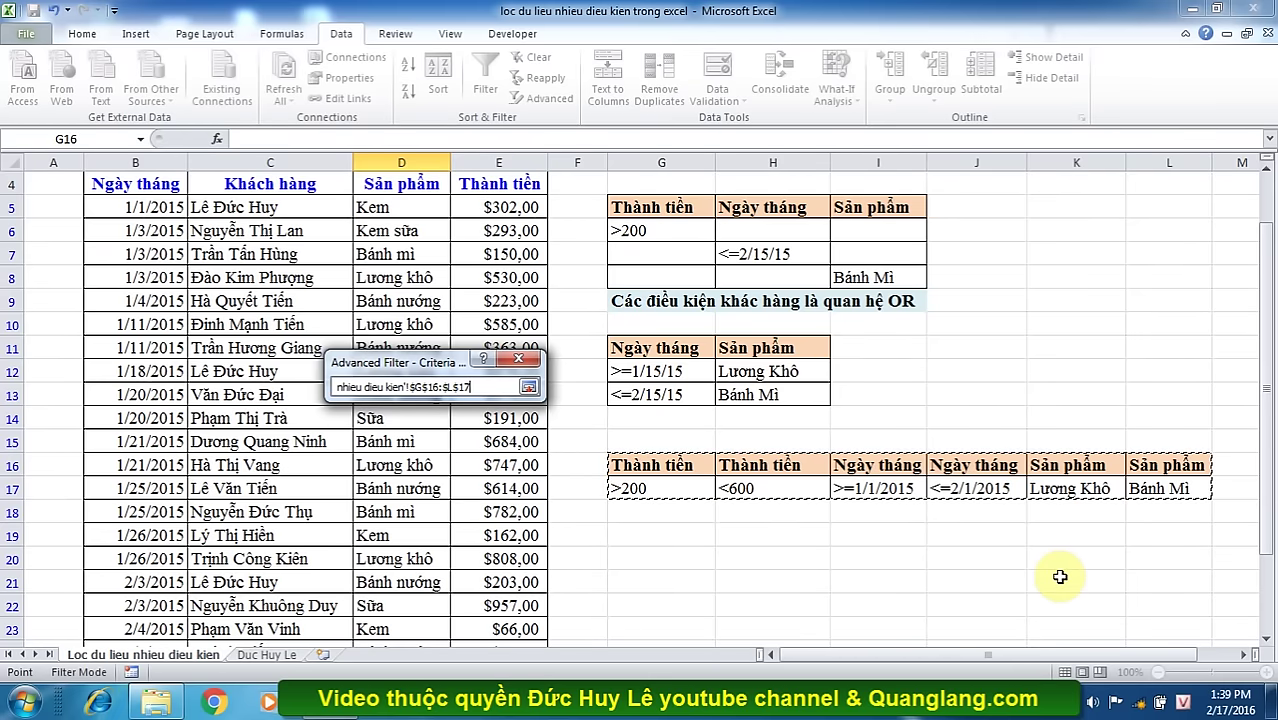
key("Return")
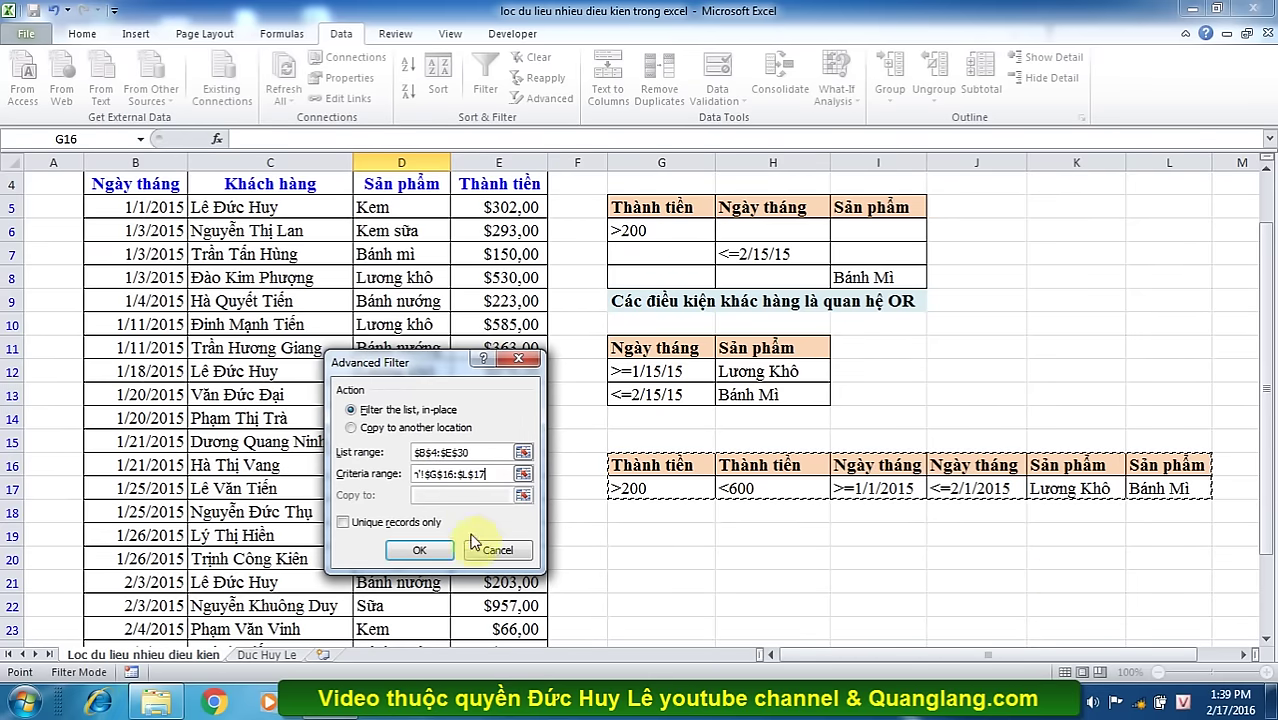
left_click(420, 550)
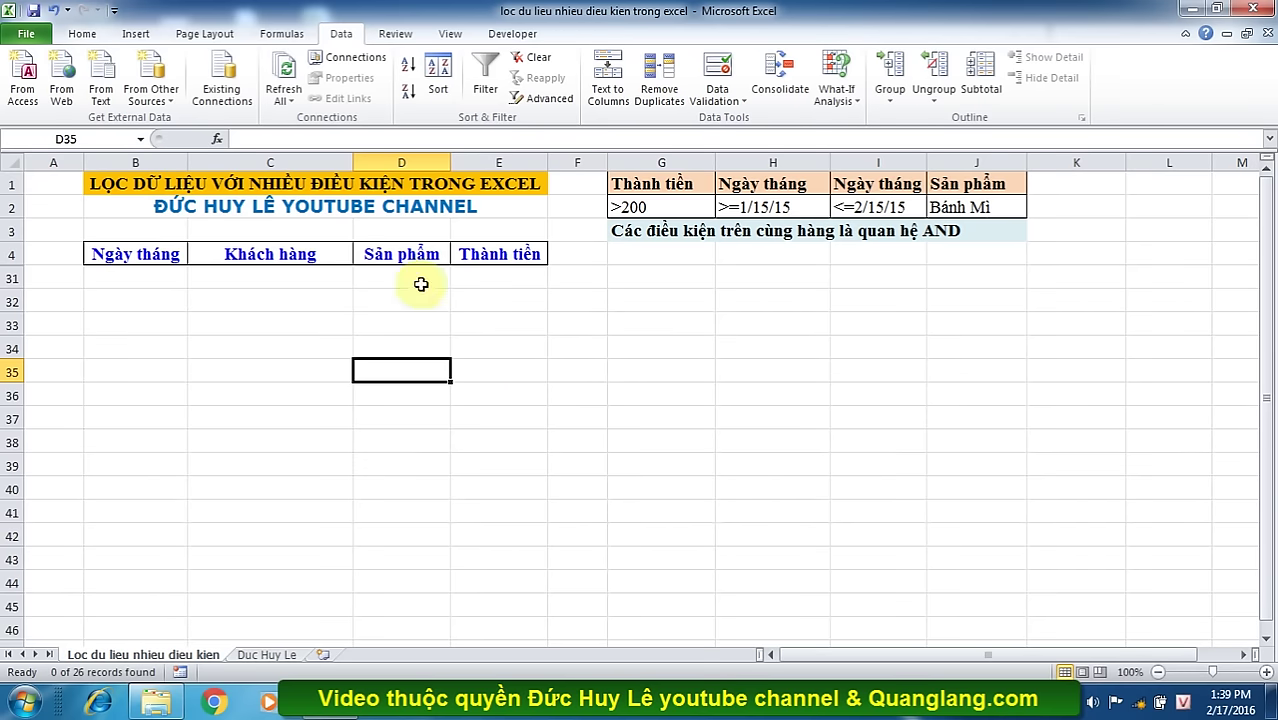
left_click(52, 12)
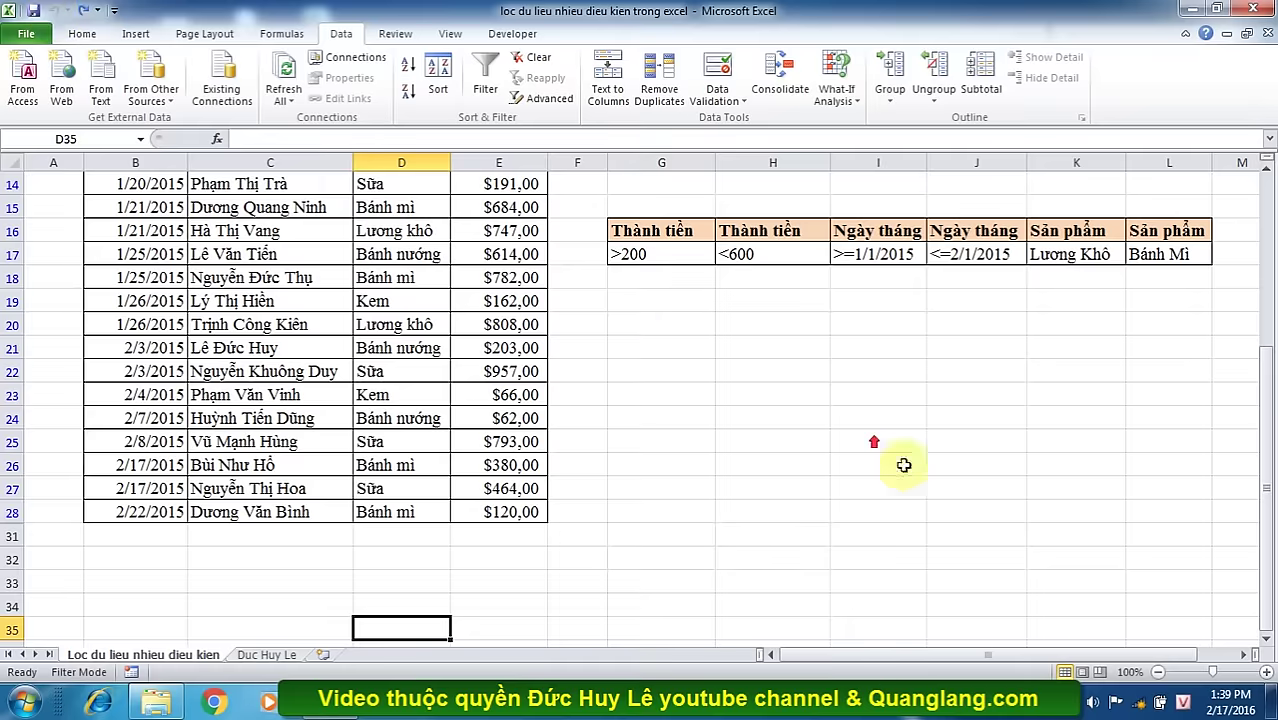
scroll(910, 490, "up", 4)
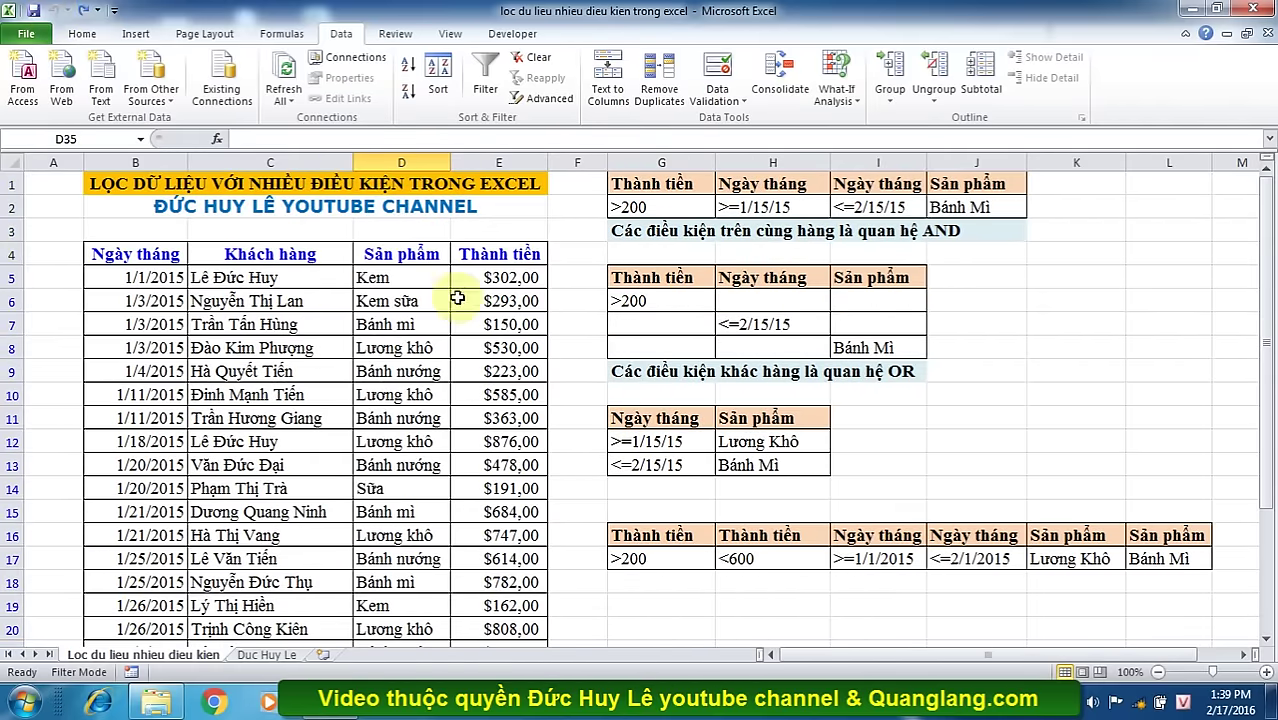
left_click(553, 99)
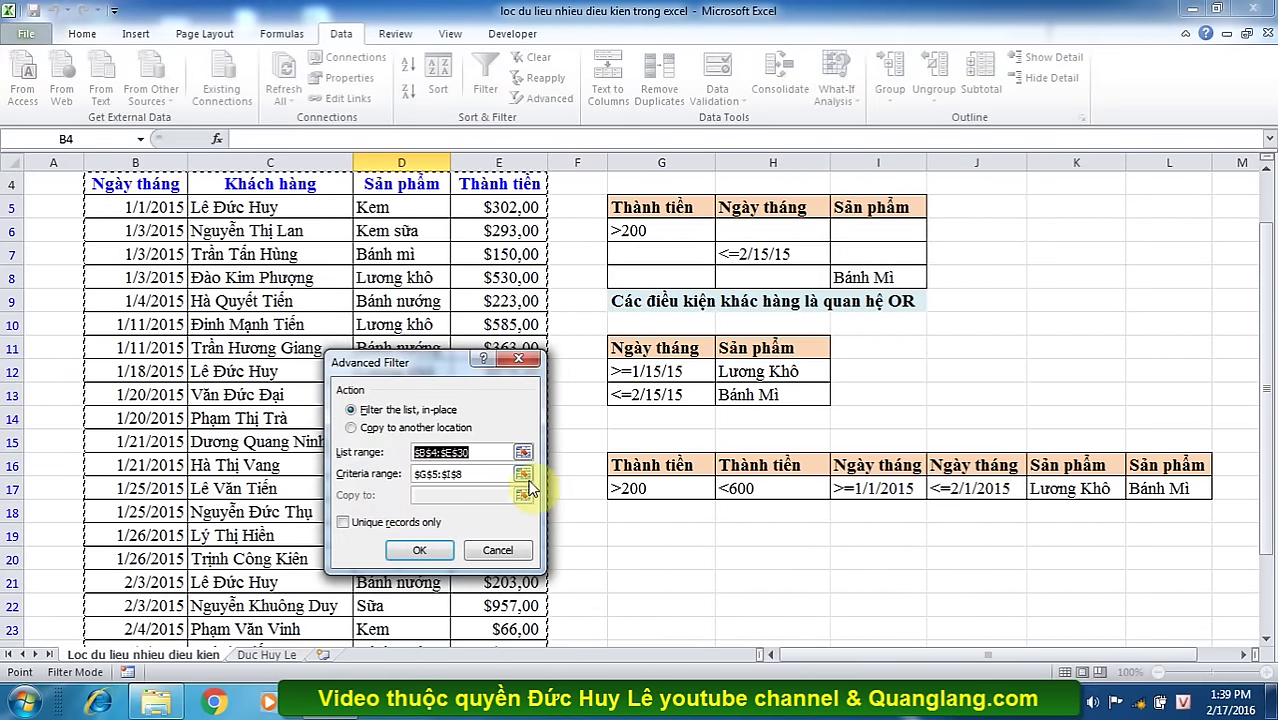
scroll(898, 451, "up", 1)
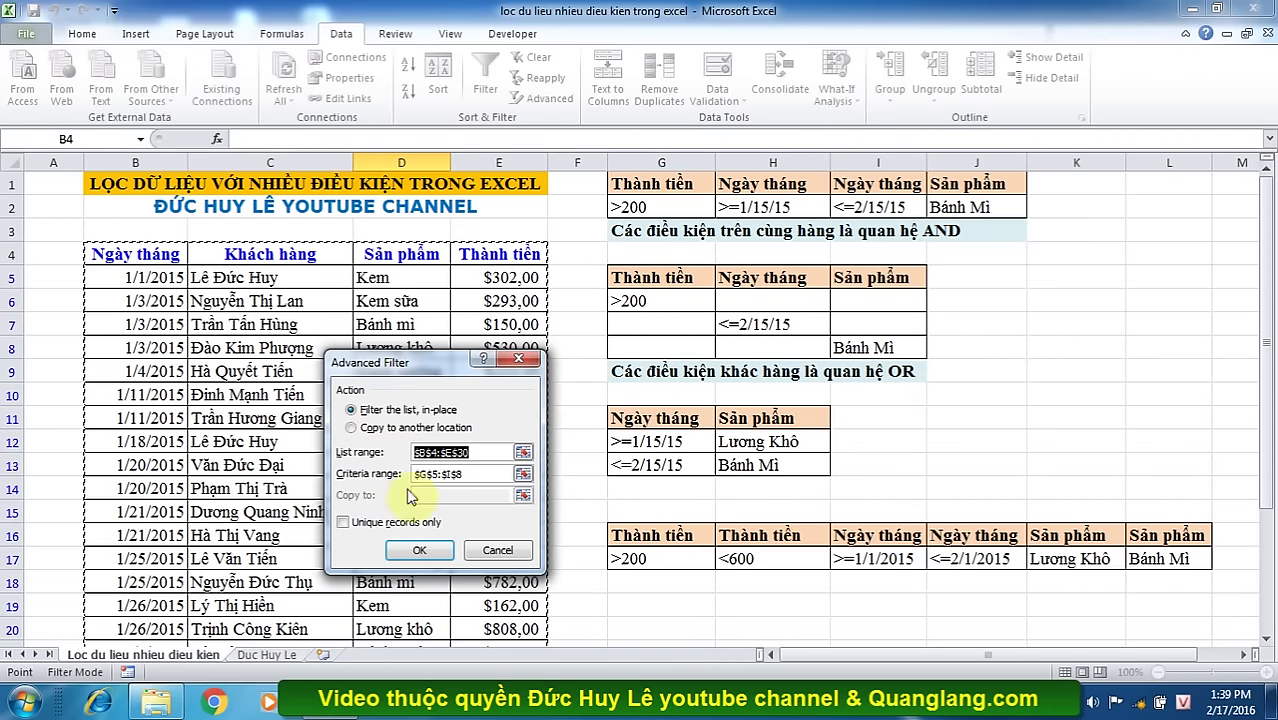
left_click(518, 560)
left_click(692, 631)
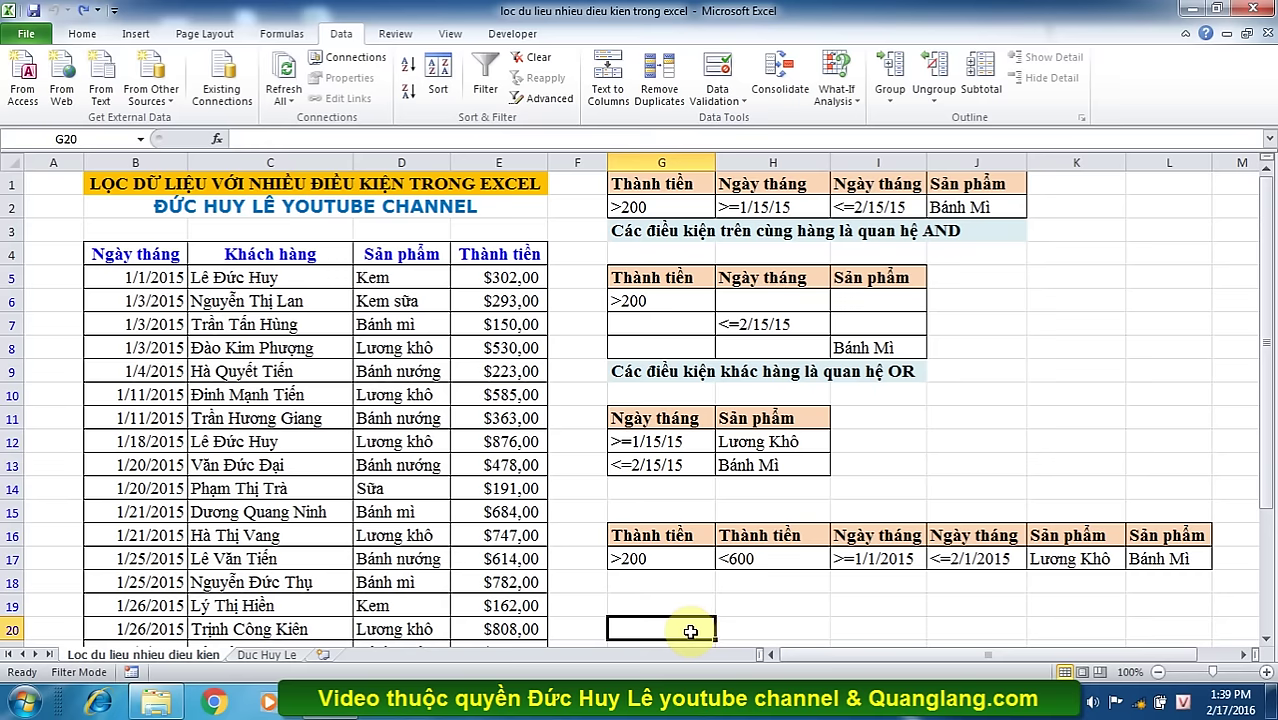
- Switch to the second sheet, the channel page with six Excel and Word tutorial links
left_click(284, 658)
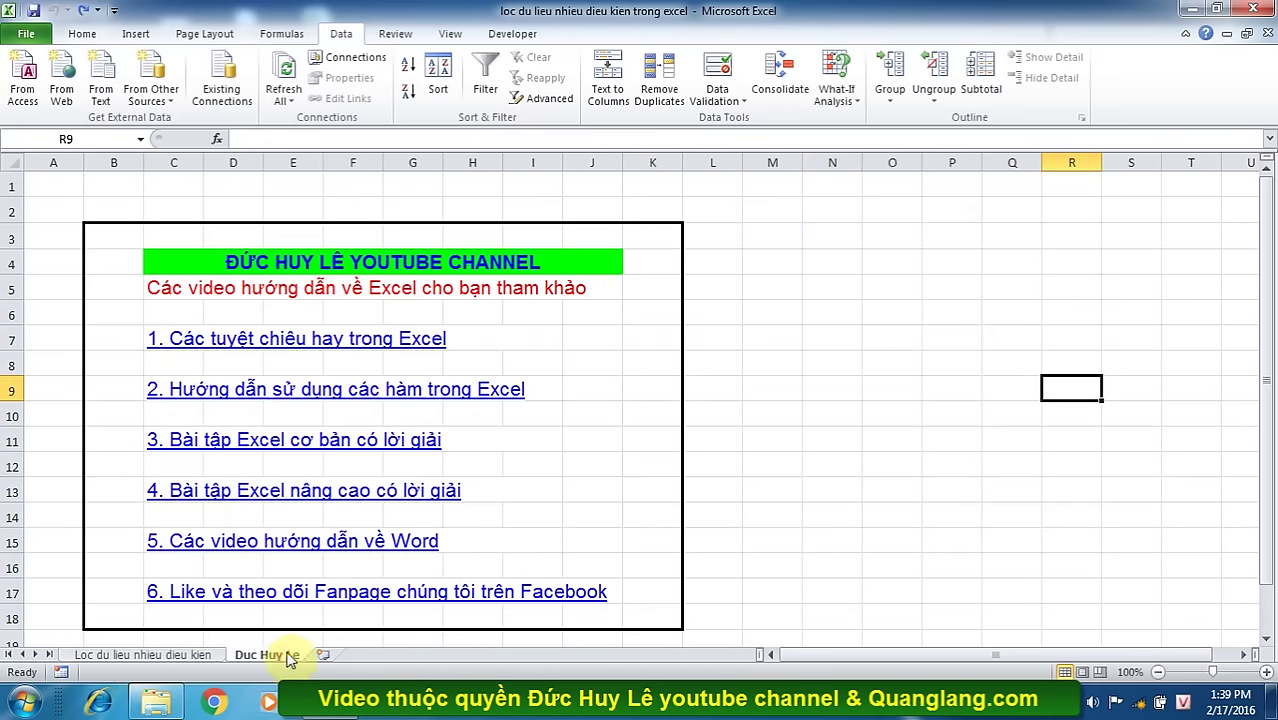